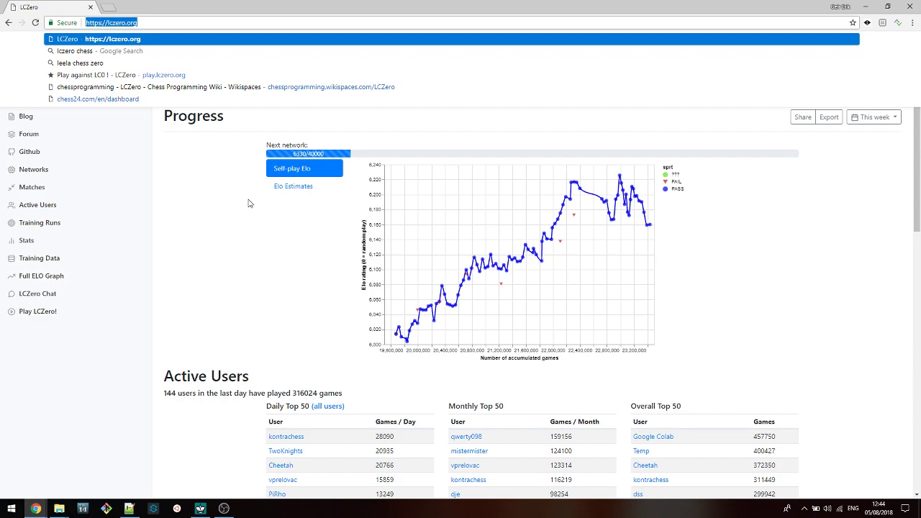
Search Google for "leela chess zero" in a new tab and open the glinscott/leela-chess GitHub repository
left_click(110, 7)
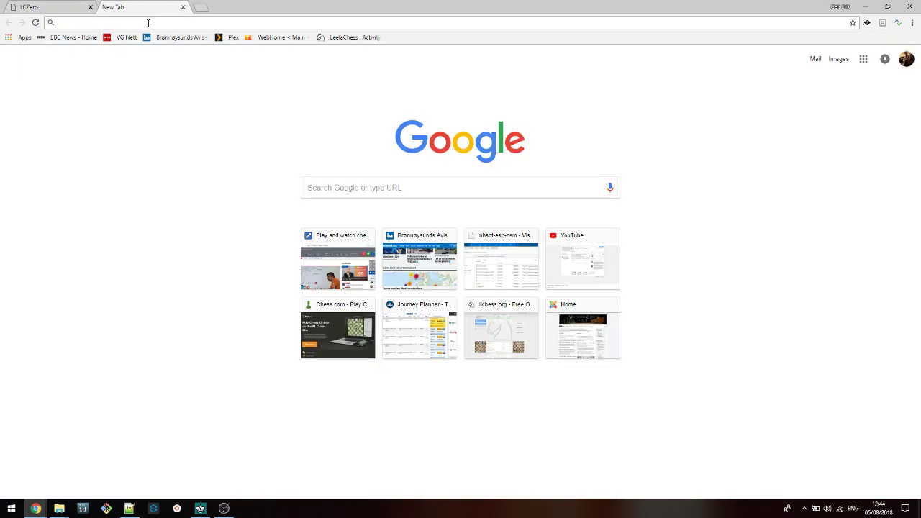
type("a")
key("BackSpace")
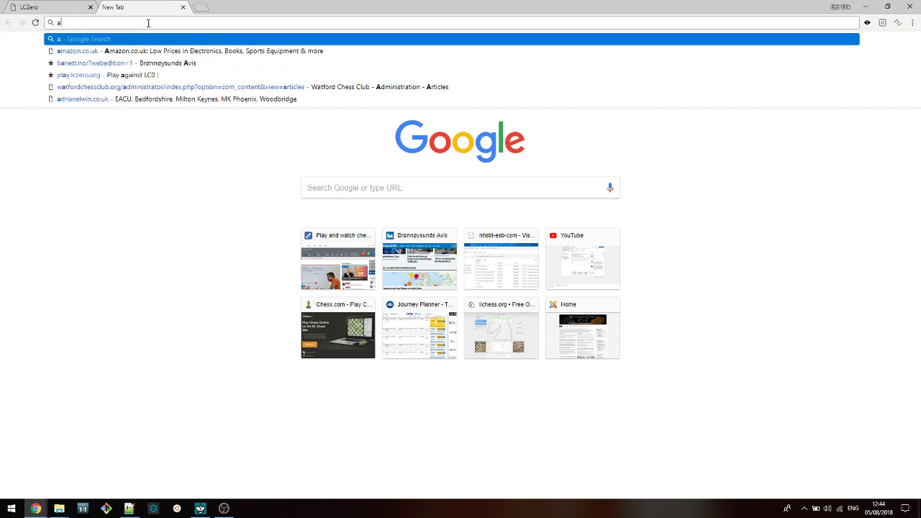
key("BackSpace")
type("leela chess zero")
key("Return")
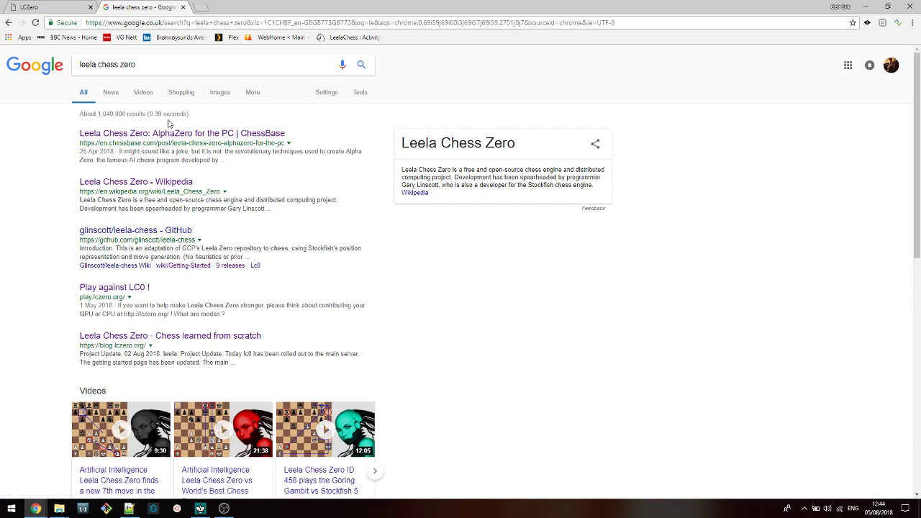
left_click(164, 229)
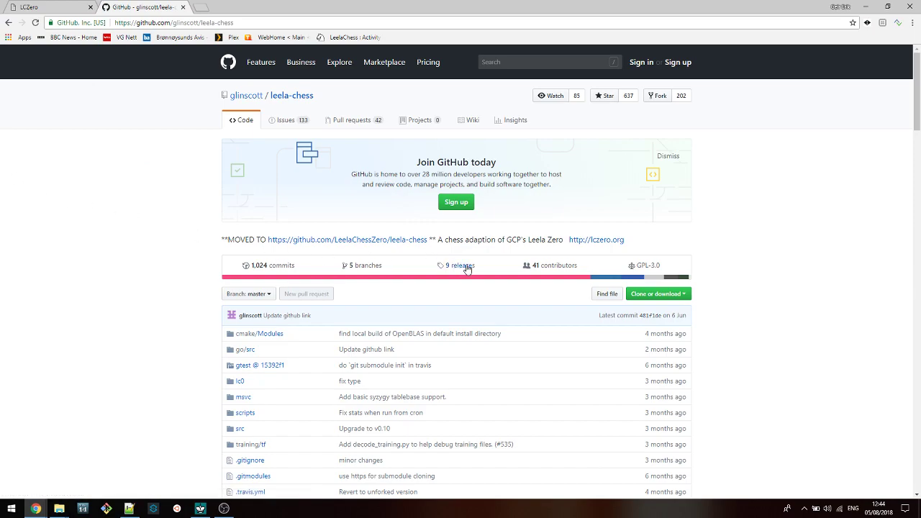
Look through the repository's file list and README down to the License section
scroll(606, 268, "down", 2)
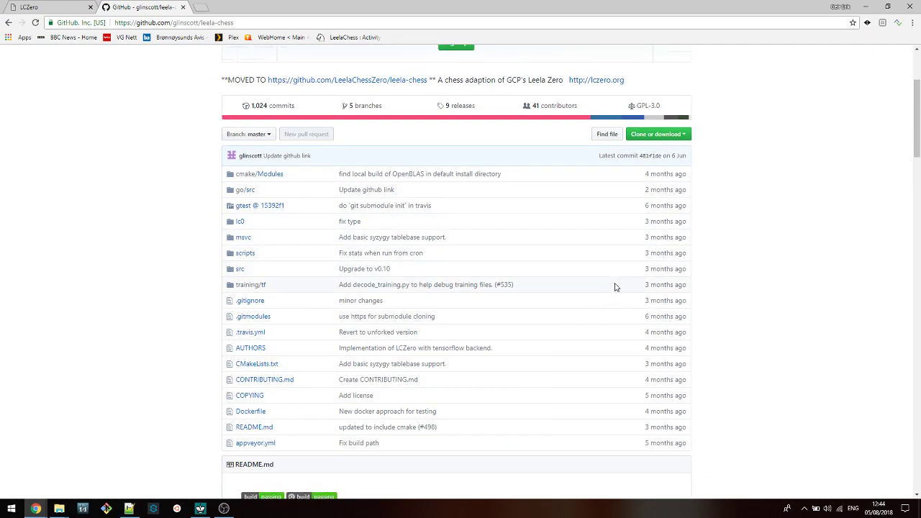
scroll(617, 292, "down", 6)
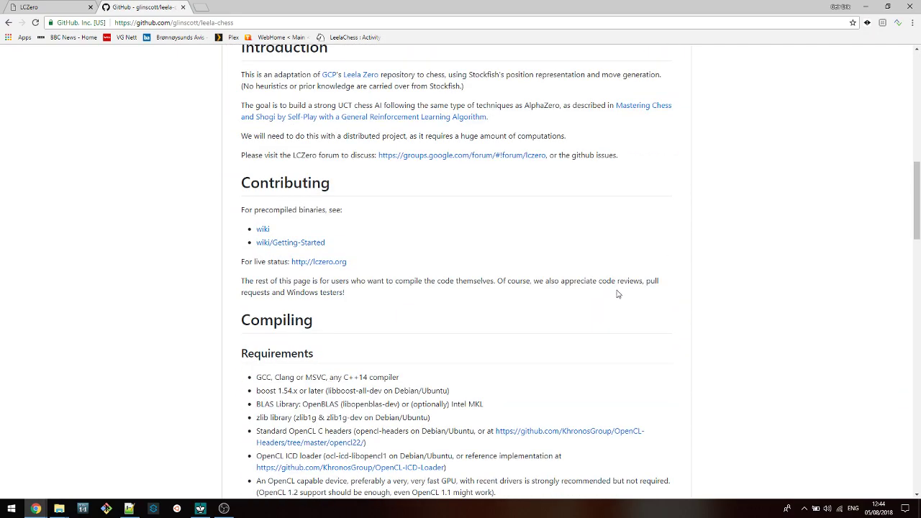
scroll(617, 294, "down", 4)
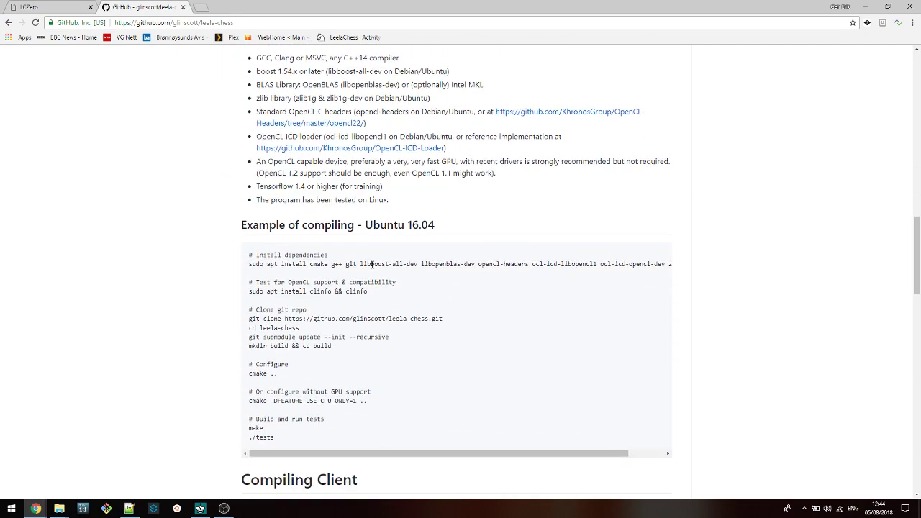
scroll(554, 281, "down", 8)
scroll(555, 283, "down", 7)
scroll(555, 280, "down", 1)
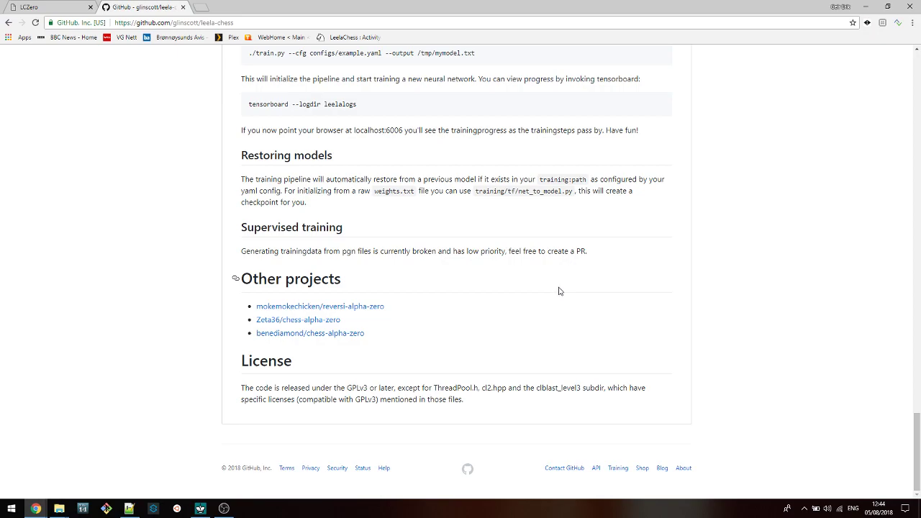
Open the ChessBase article on Leela Chess Zero in a new tab and find its Fritz/ChessBase installation section
left_click(202, 7)
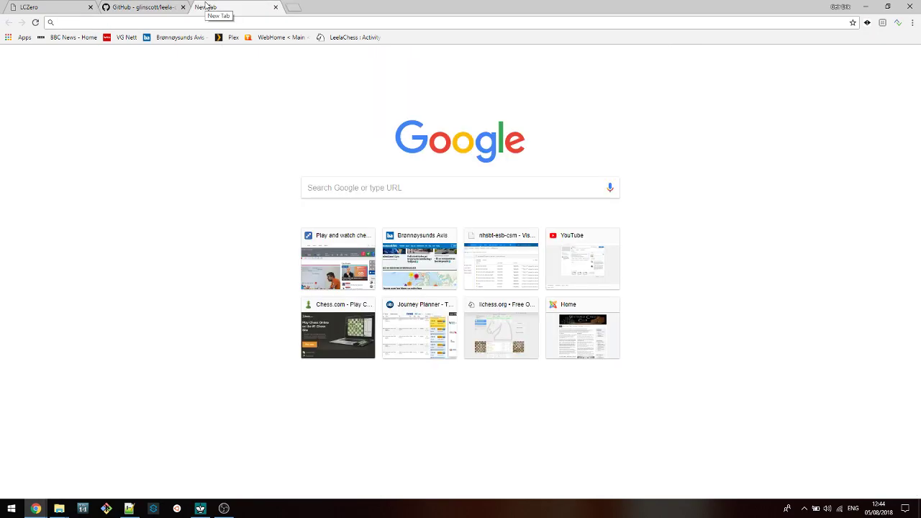
type("leela")
key("Down")
key("Down")
key("Return")
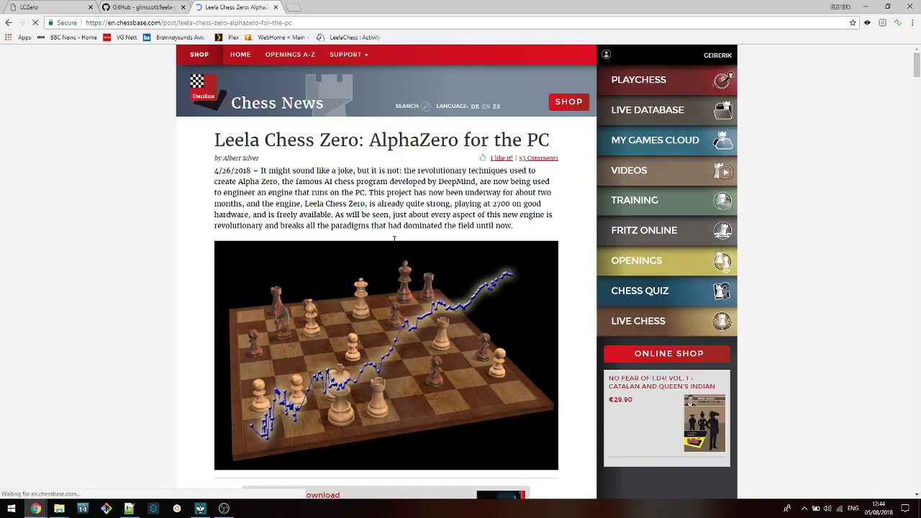
scroll(375, 347, "down", 12)
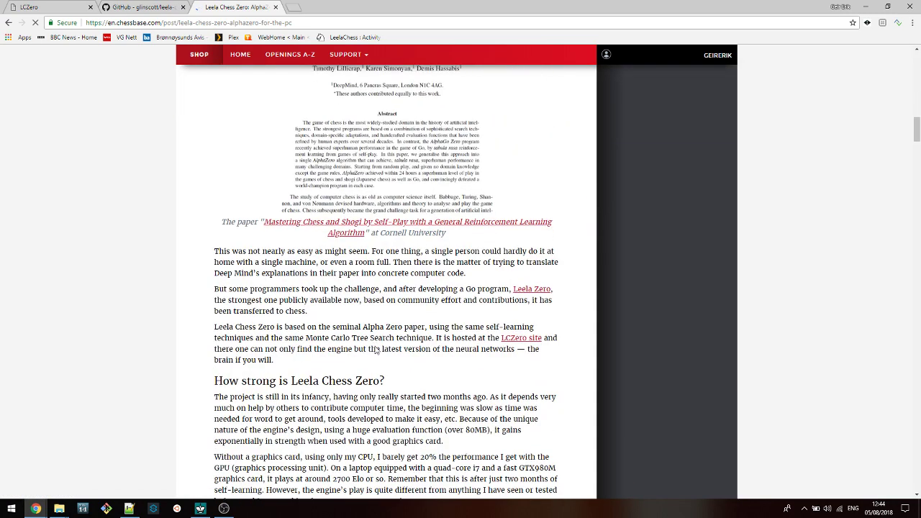
scroll(376, 347, "down", 20)
scroll(352, 327, "down", 18)
scroll(411, 308, "up", 1)
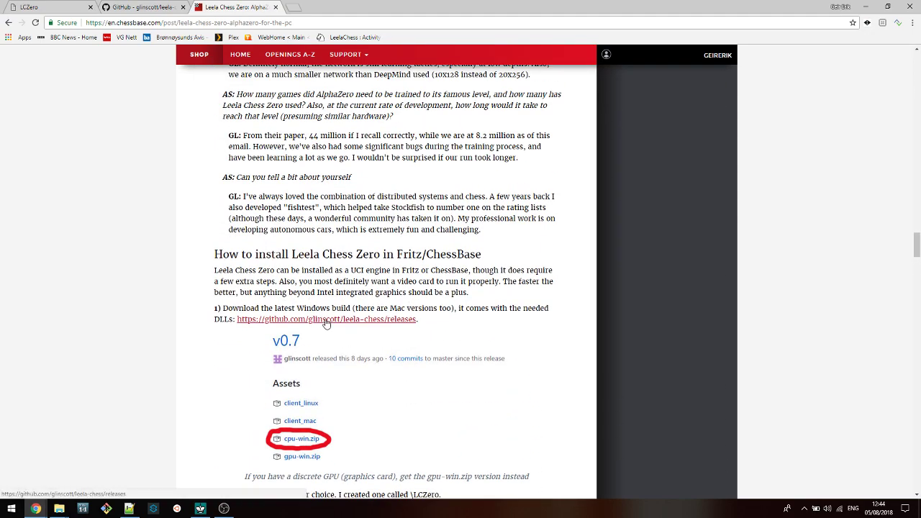
Check the GitHub repository page against the download instructions in the ChessBase article
left_click(133, 9)
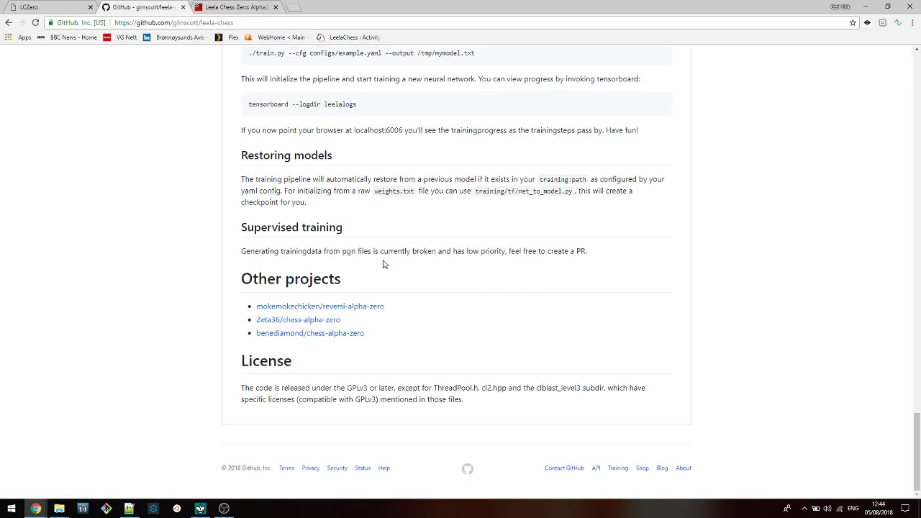
scroll(381, 264, "up", 20)
scroll(382, 264, "up", 6)
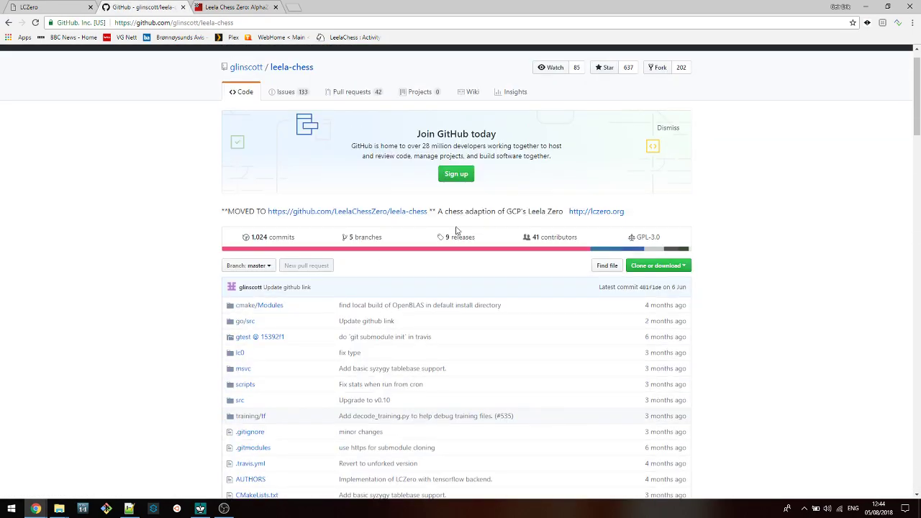
scroll(456, 235, "down", 1)
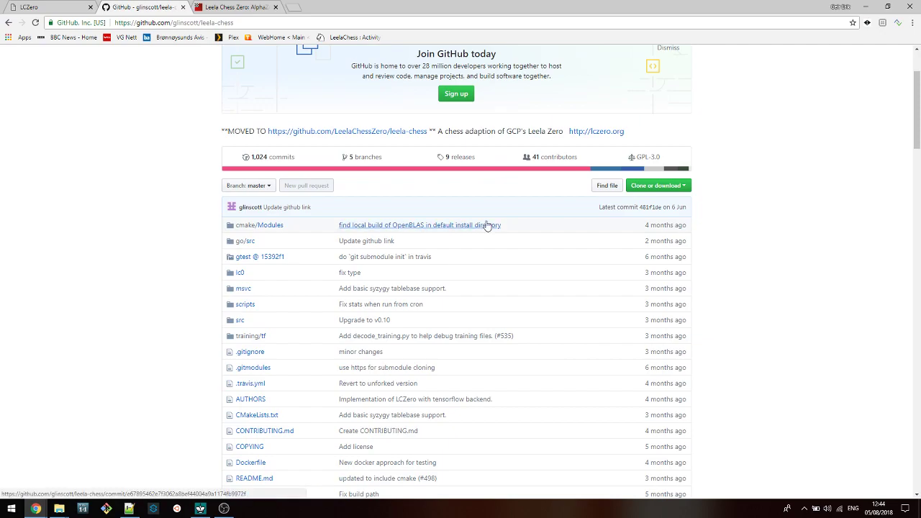
left_click(238, 8)
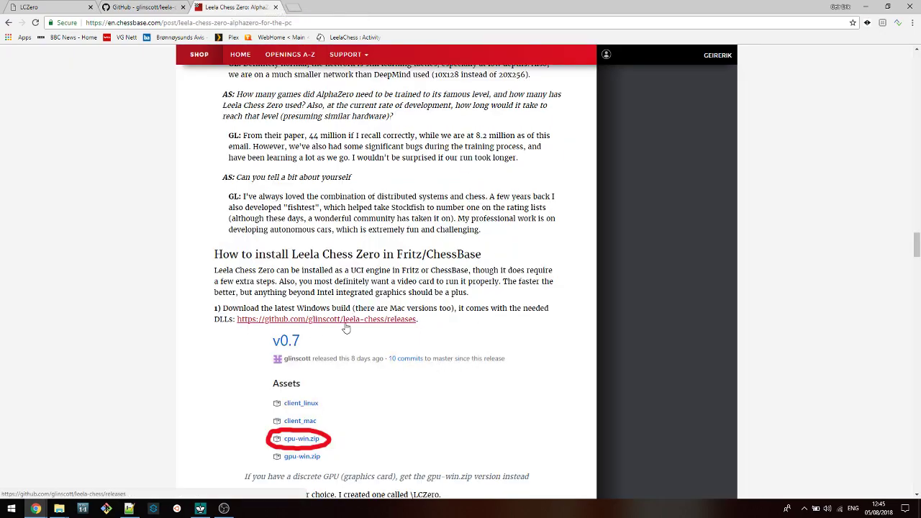
left_click(136, 6)
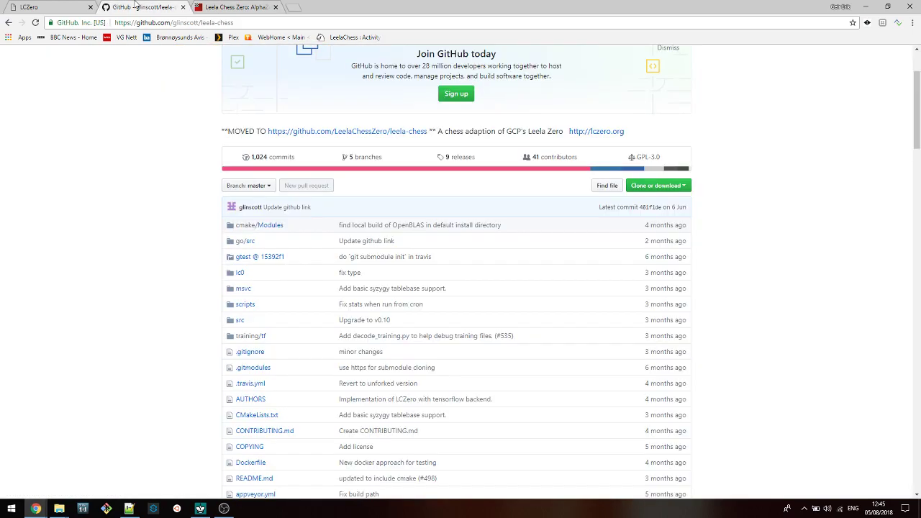
scroll(500, 407, "down", 3)
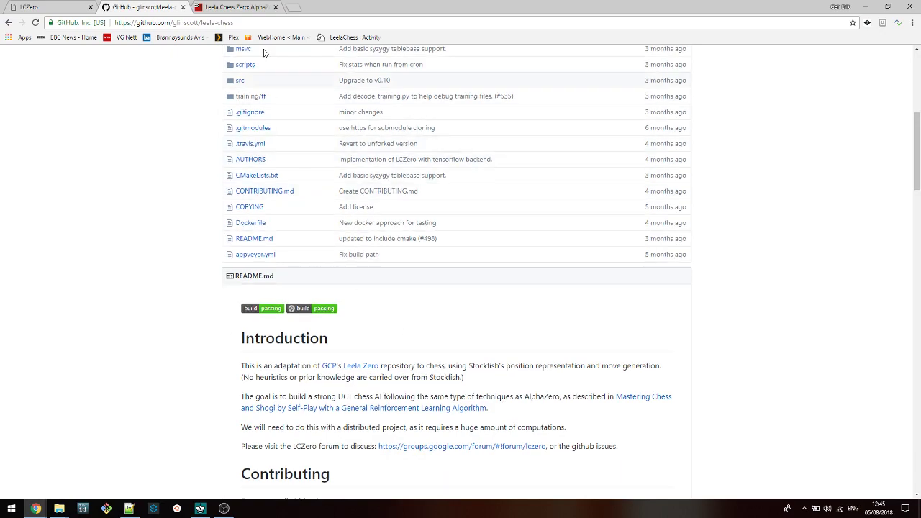
Open the GitHub releases page linked in the ChessBase article and view the v0.10 assets
left_click(249, 9)
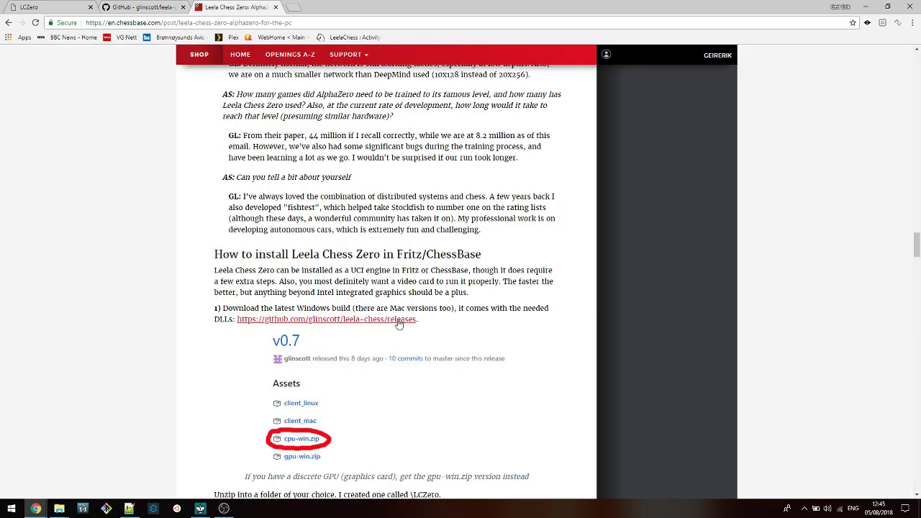
left_click(397, 320)
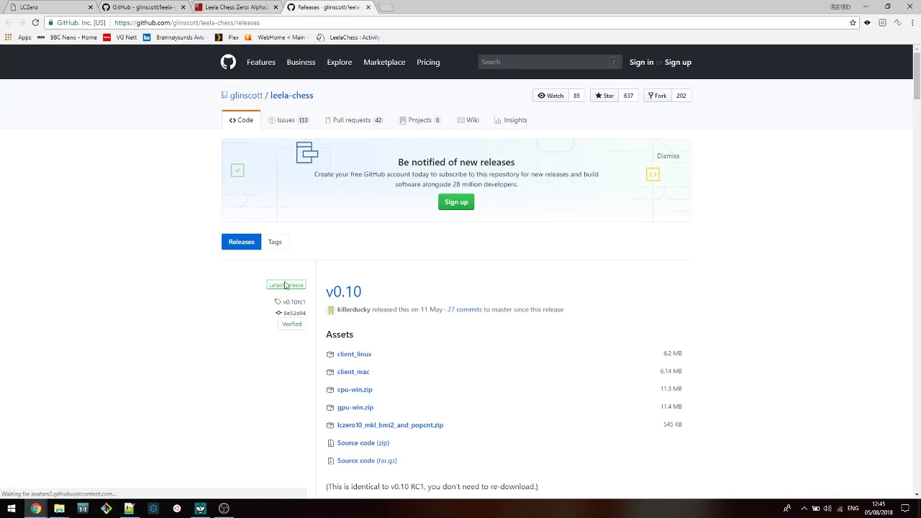
scroll(541, 317, "down", 2)
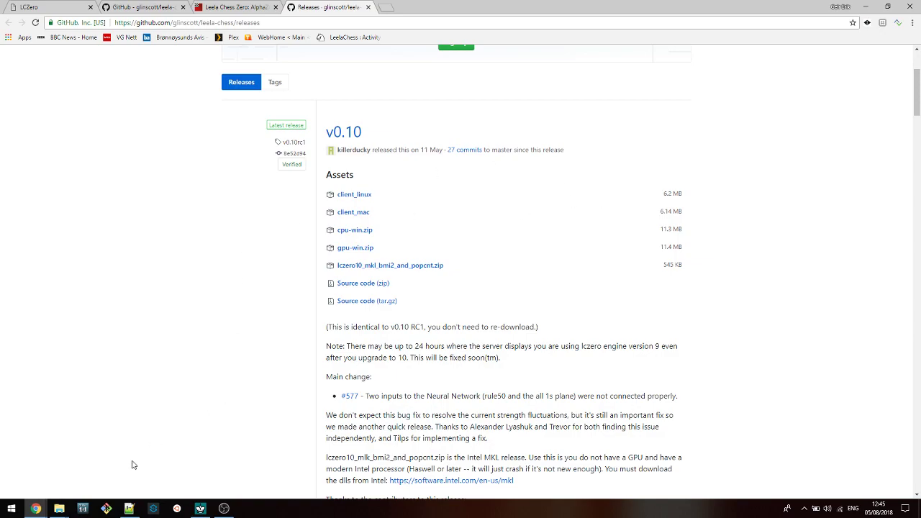
Switch to File Explorer and examine the weights files in the lczero folder, ending with weights.txt selected
left_click(60, 509)
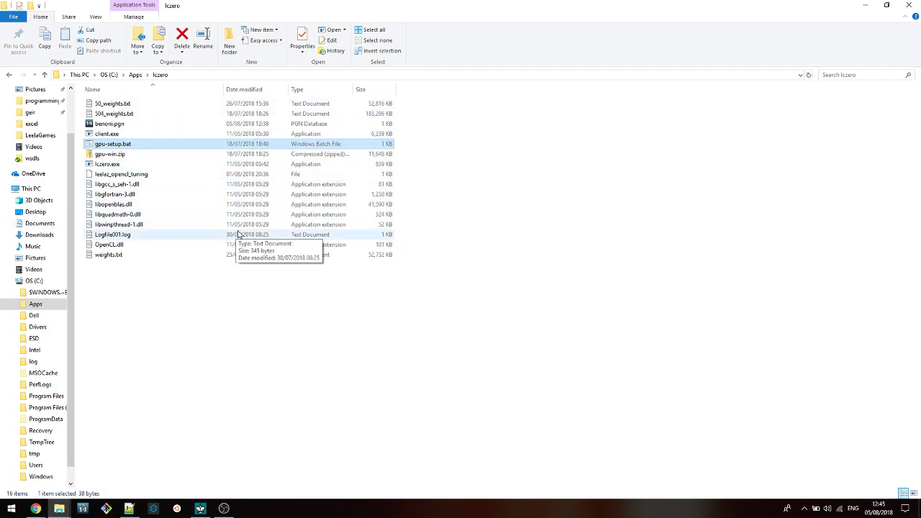
left_click(115, 256)
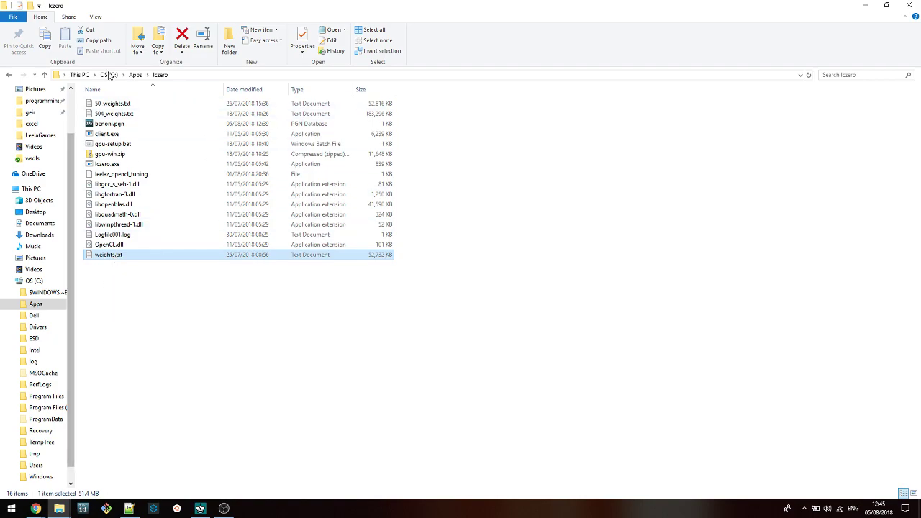
left_click(107, 106)
left_click(131, 115)
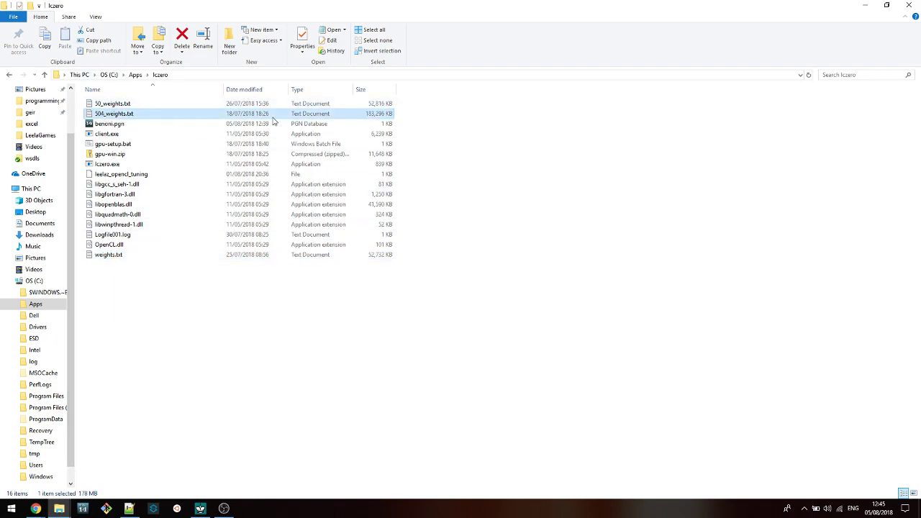
left_click(124, 256)
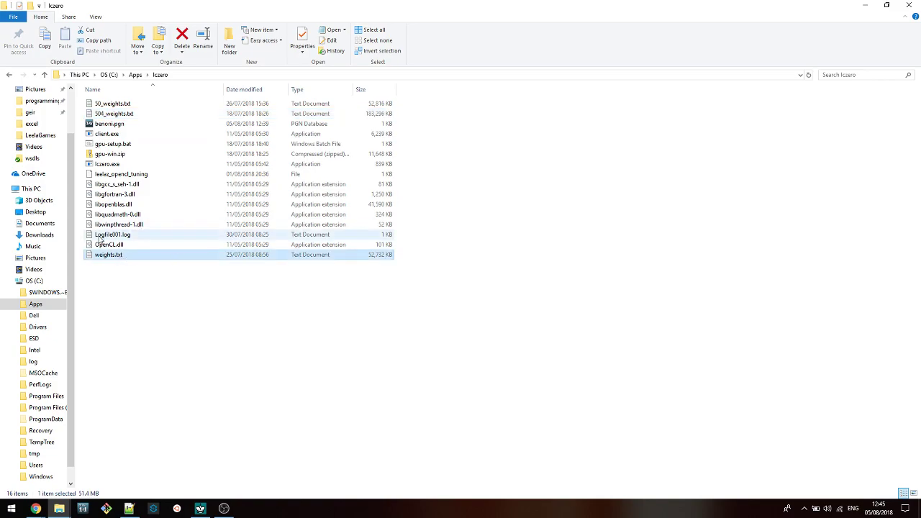
Switch back to the Chrome window with the releases page and open the Networks list on the LCZero site
mouse_move(35, 509)
mouse_move(93, 472)
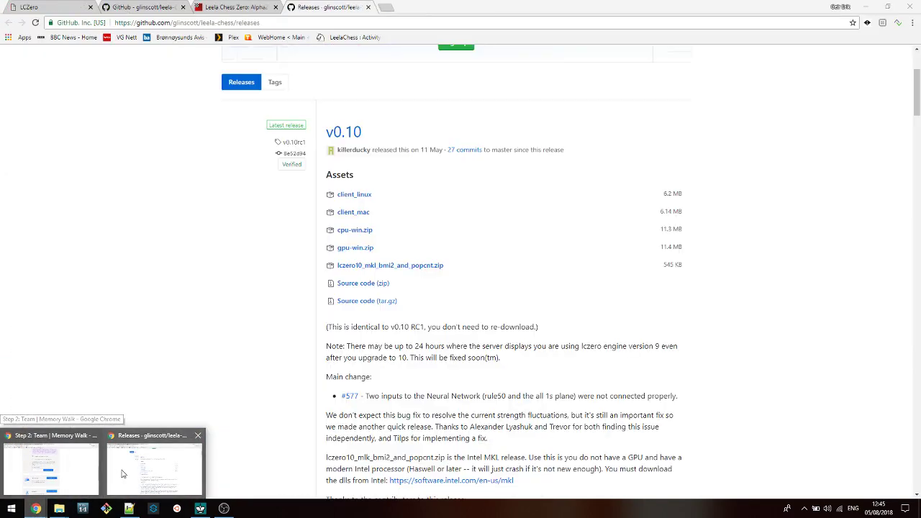
left_click(155, 468)
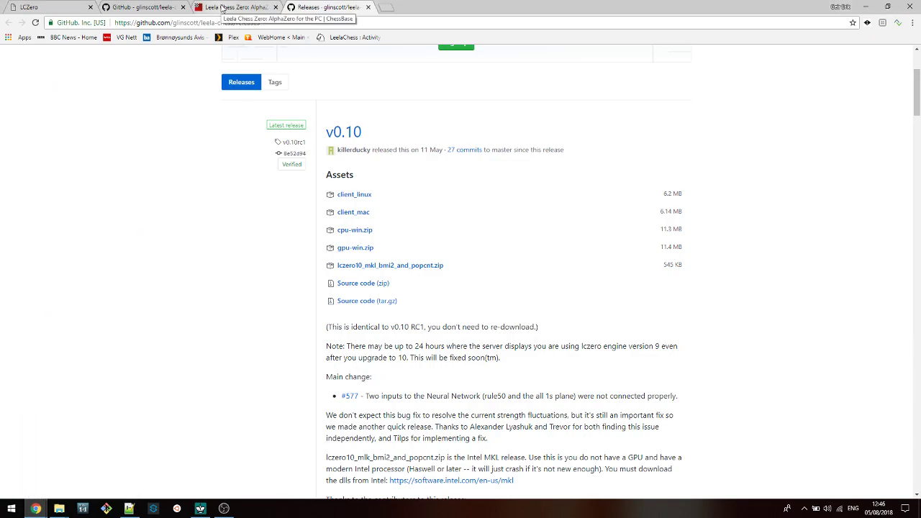
left_click(151, 7)
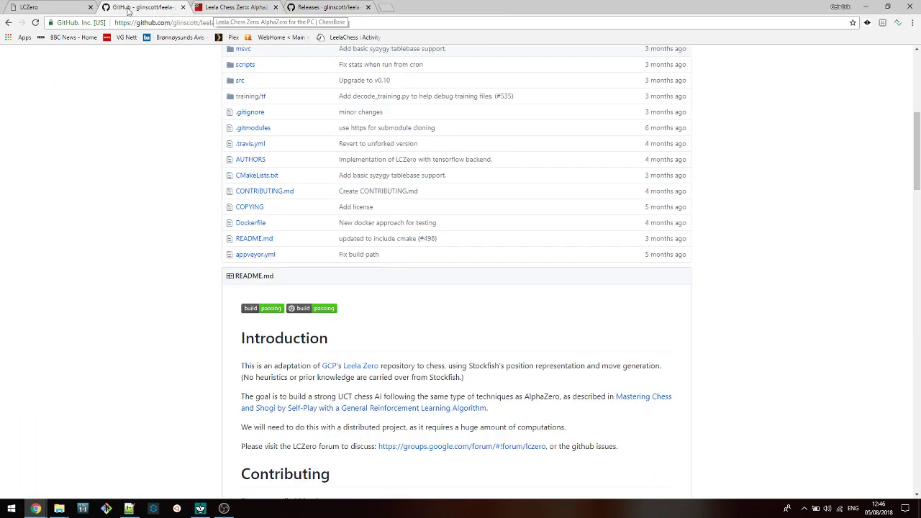
left_click(62, 9)
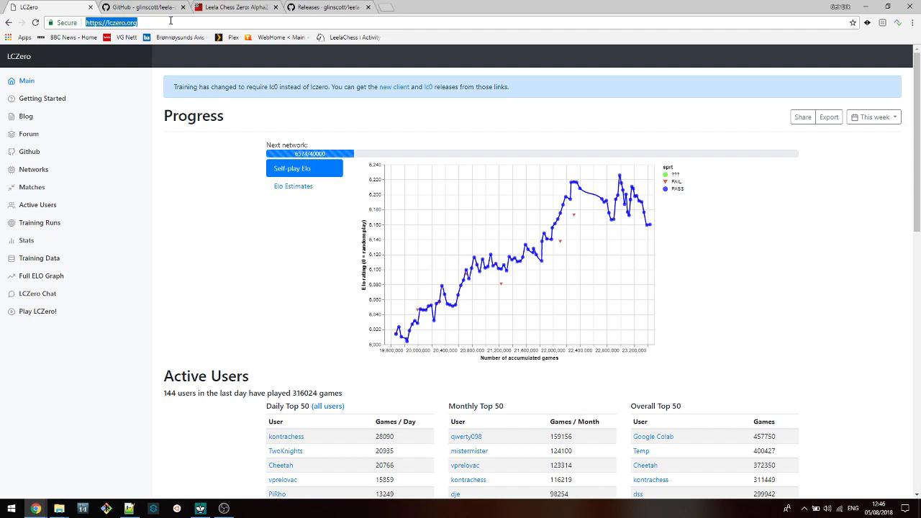
left_click(43, 171)
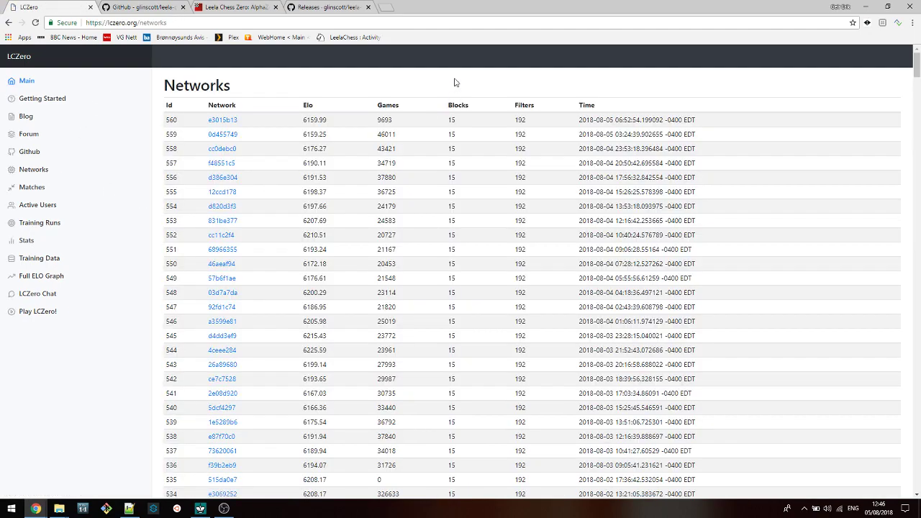
Look through the Networks list down to the early 6-block networks and return to the newest entries
scroll(408, 253, "down", 9)
scroll(457, 294, "down", 20)
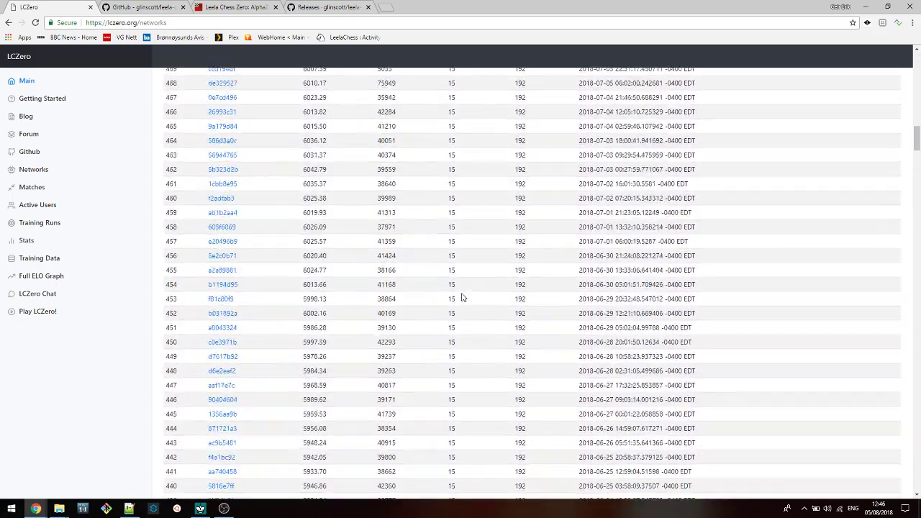
scroll(517, 297, "down", 20)
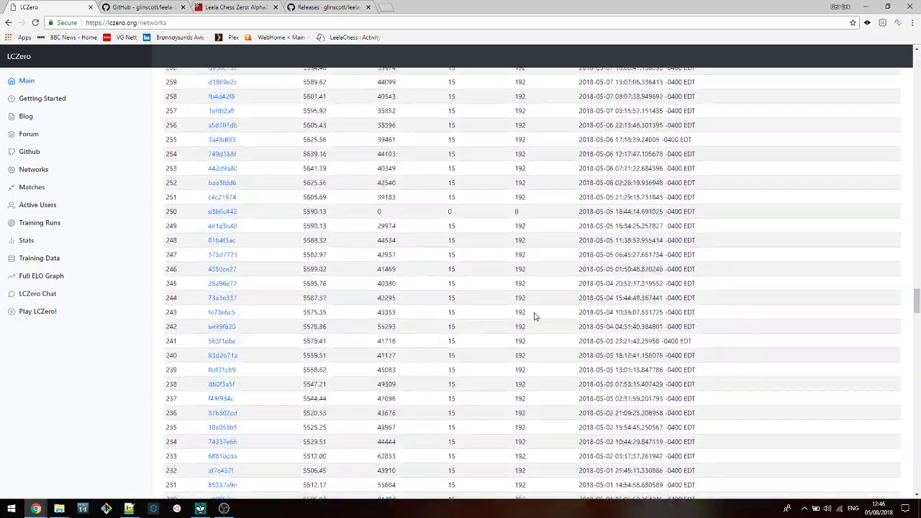
scroll(556, 326, "down", 3)
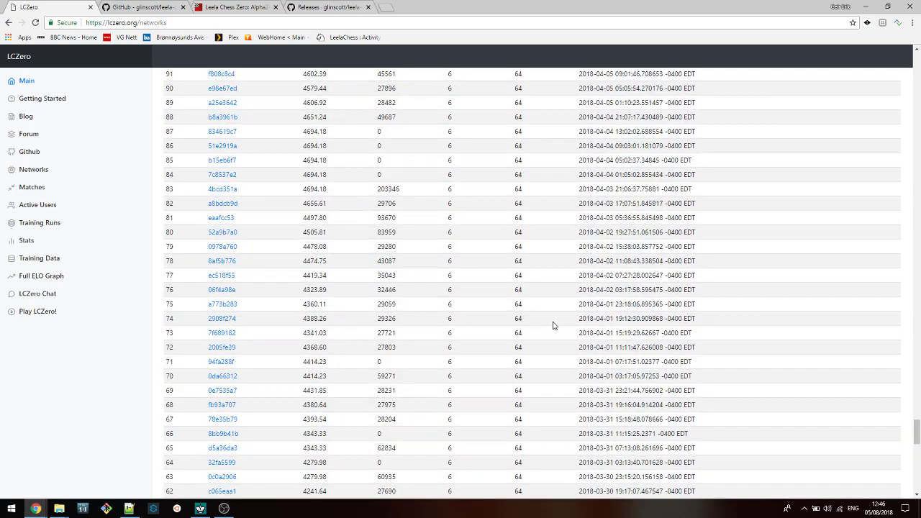
left_click_drag(915, 430, 915, 68)
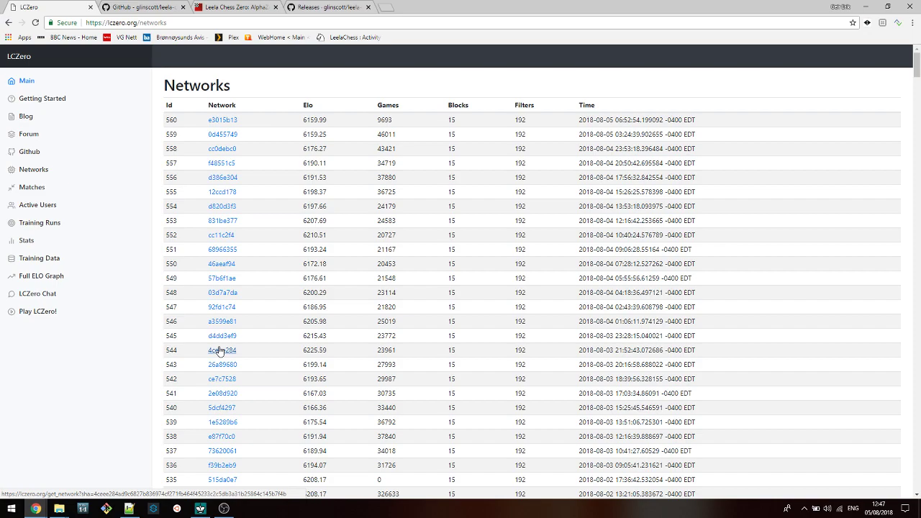
Switch to the lczero folder in File Explorer and select the gpu-setup.bat file
left_click(63, 509)
left_click(51, 468)
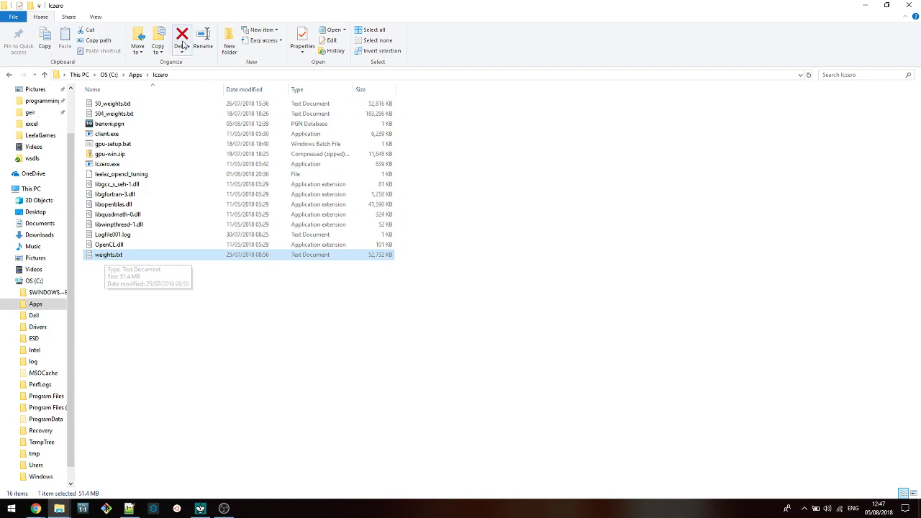
left_click(126, 147)
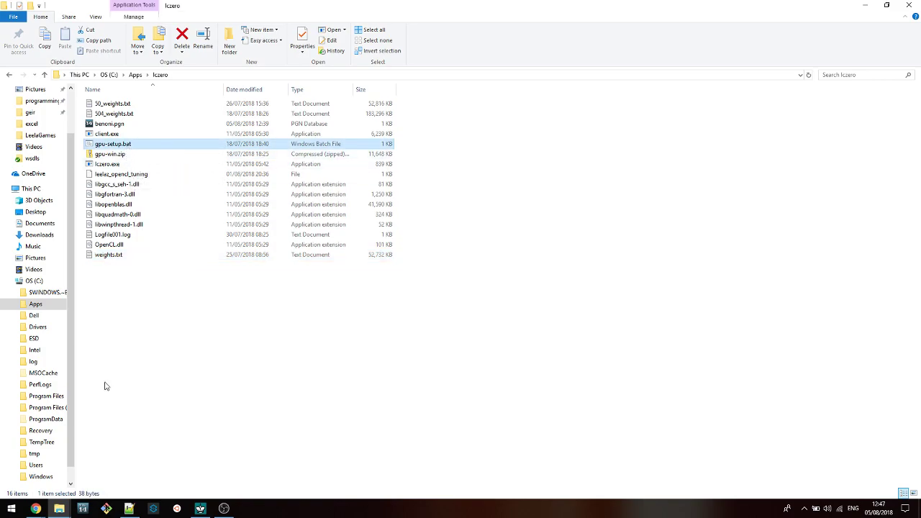
Switch to Notepad++ and view the command line in gpu-setup.bat
left_click(59, 508)
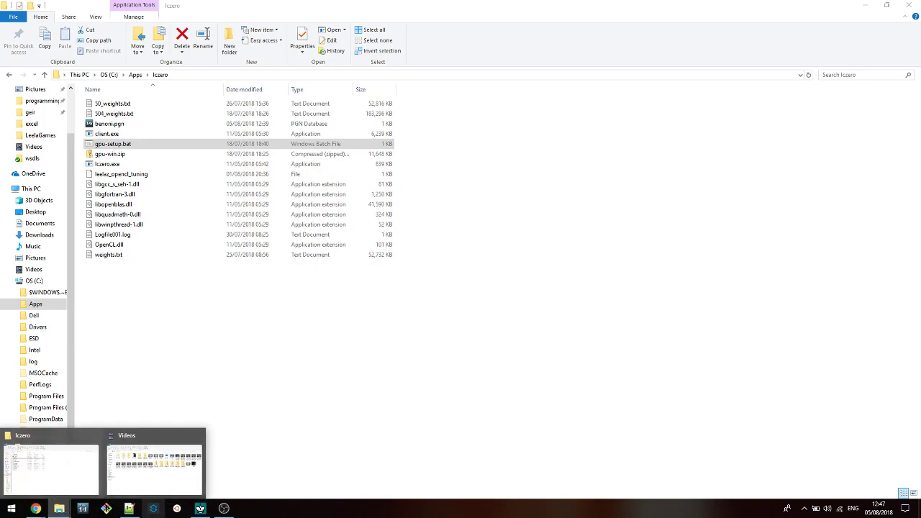
left_click(129, 509)
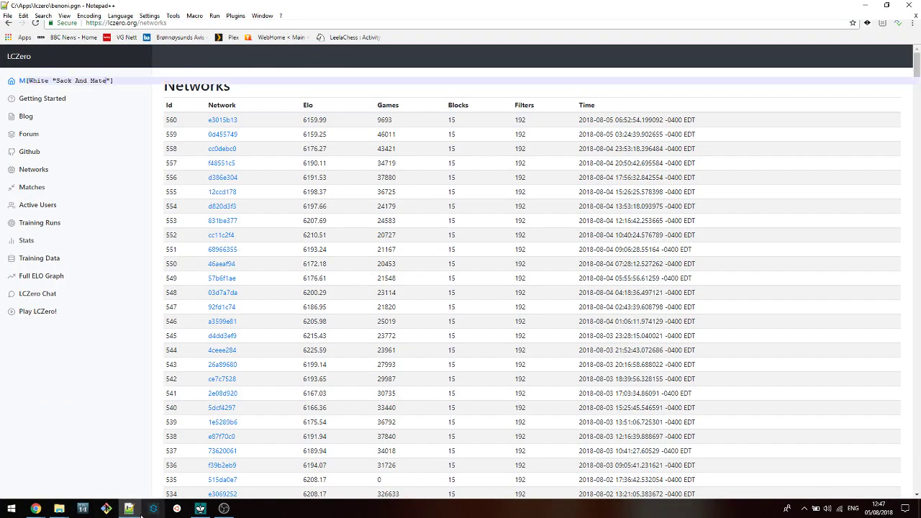
left_click(133, 513)
left_click(132, 512)
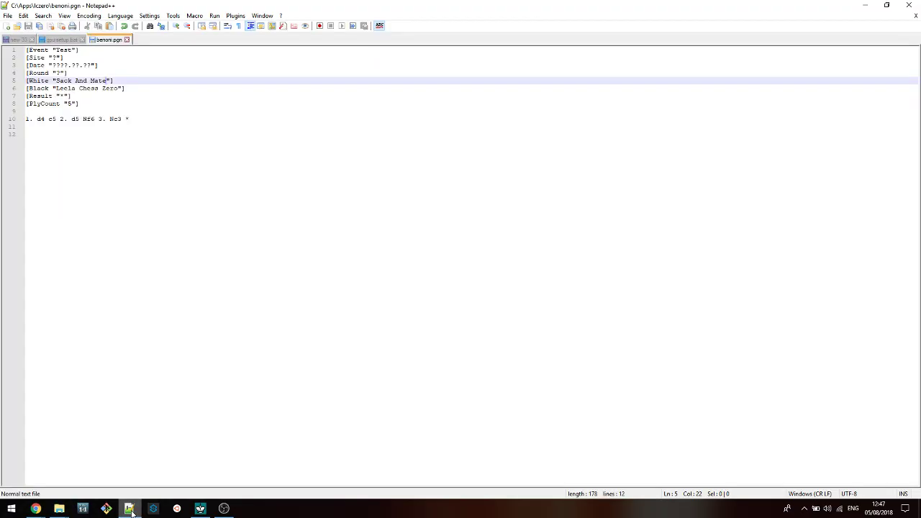
left_click(64, 39)
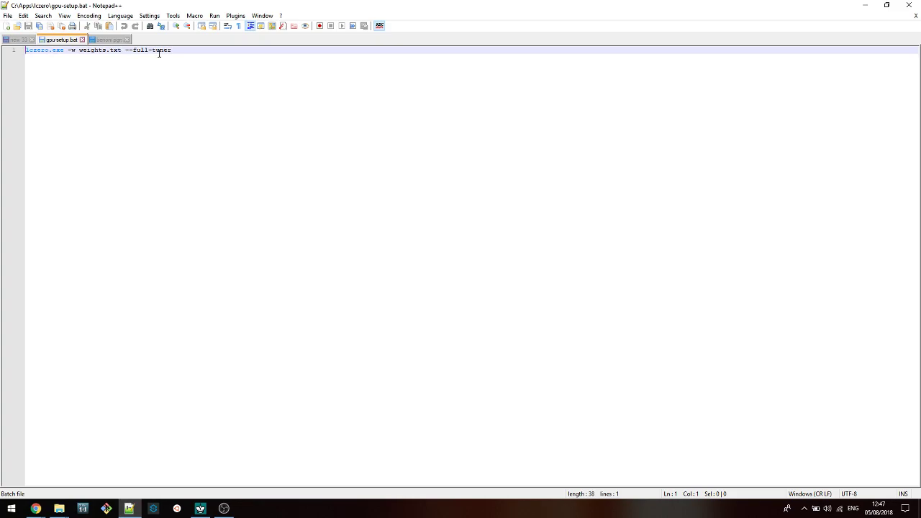
Switch to Arena, install lczero.exe from the lczero folder as a new UCI engine and start it
mouse_move(62, 510)
left_click(200, 509)
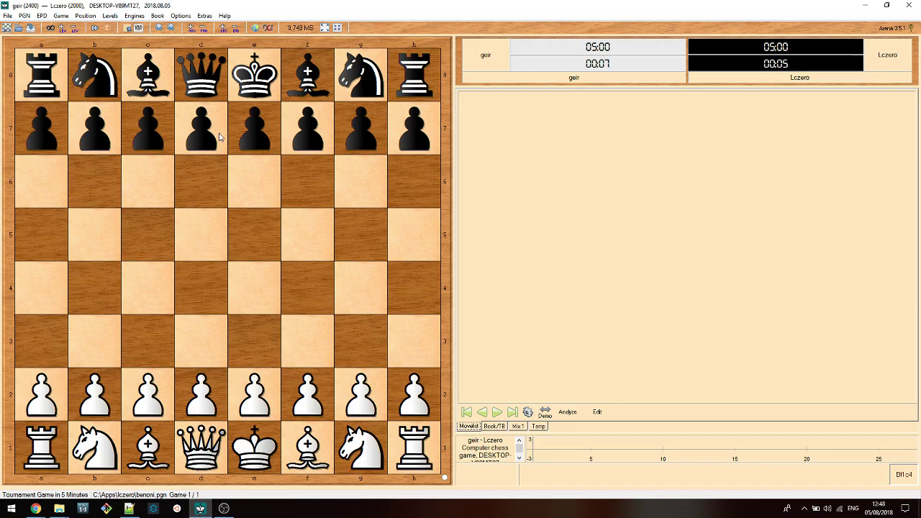
left_click(136, 16)
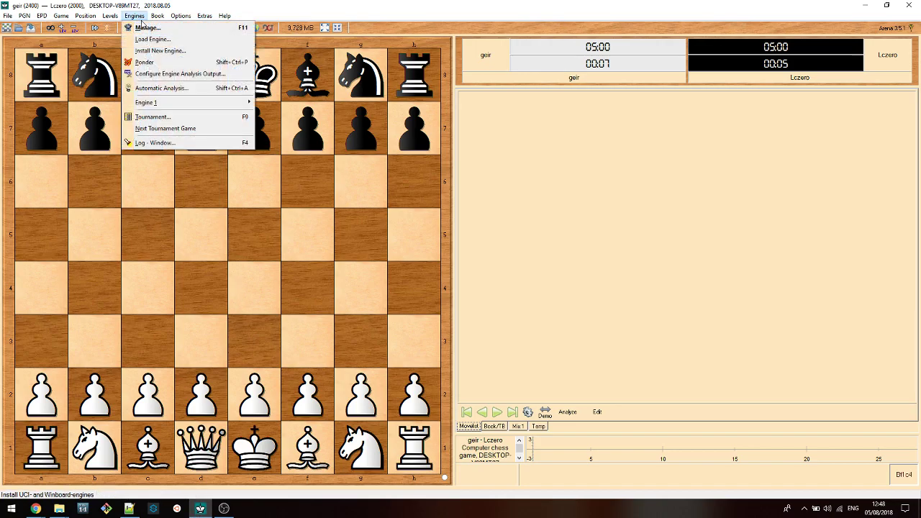
left_click(160, 51)
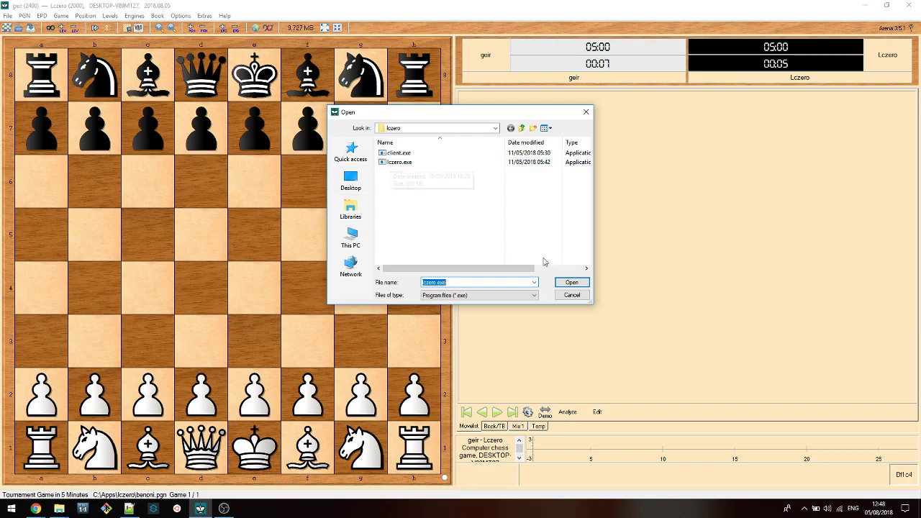
left_click(571, 283)
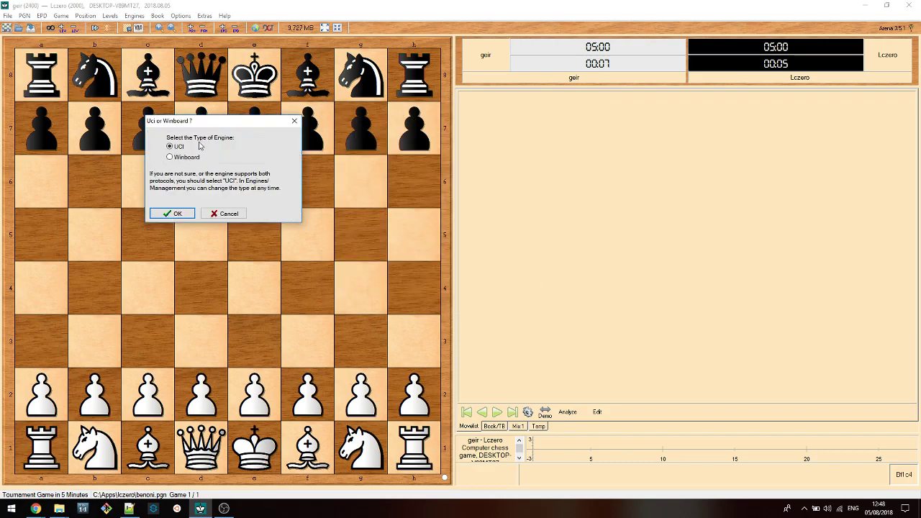
left_click(170, 213)
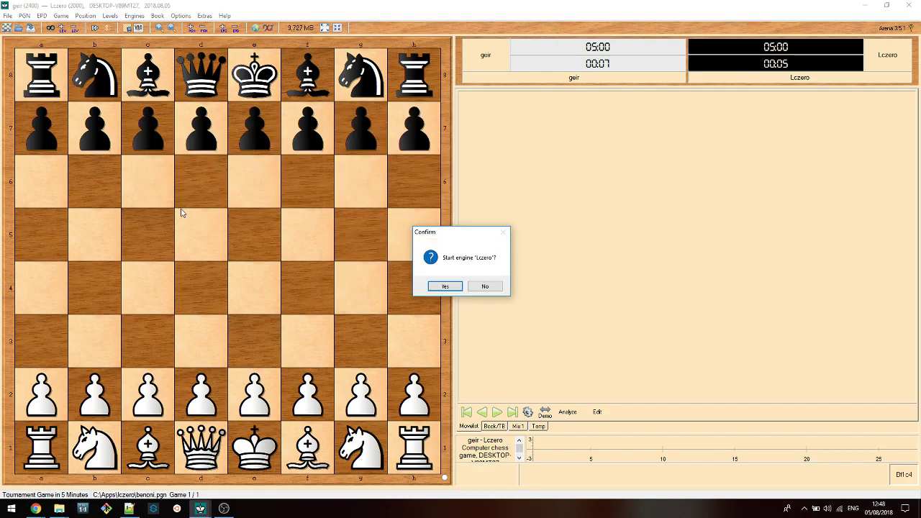
left_click(444, 287)
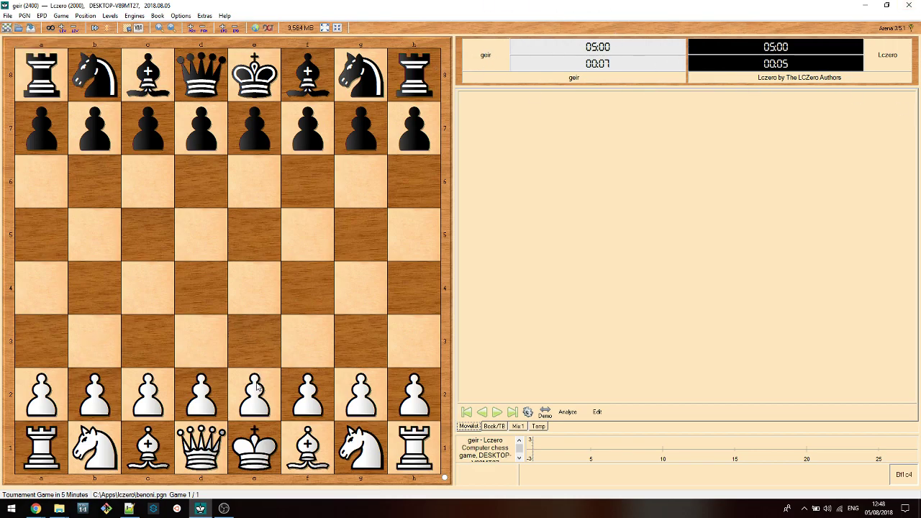
Play the White moves d4, Bf4 and e3 against the Lczero engine, letting it reply after each one
left_click_drag(204, 406, 200, 292)
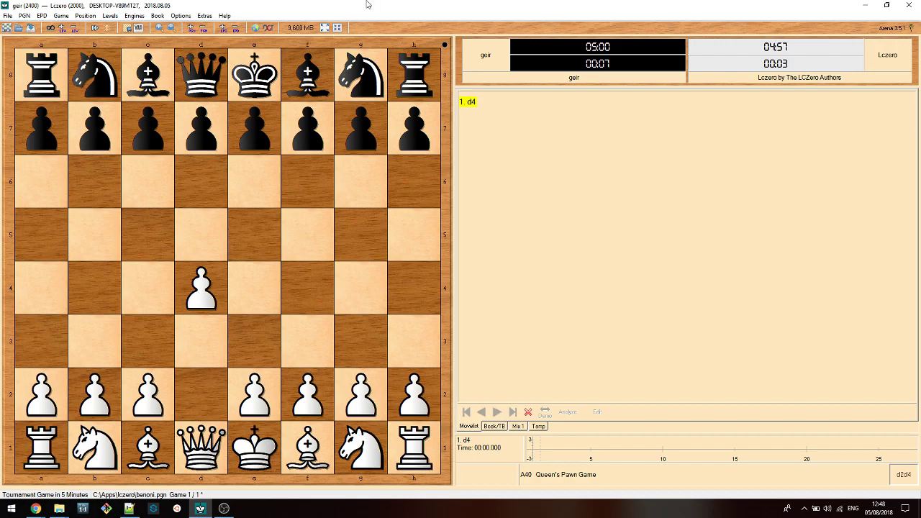
left_click_drag(159, 442, 307, 292)
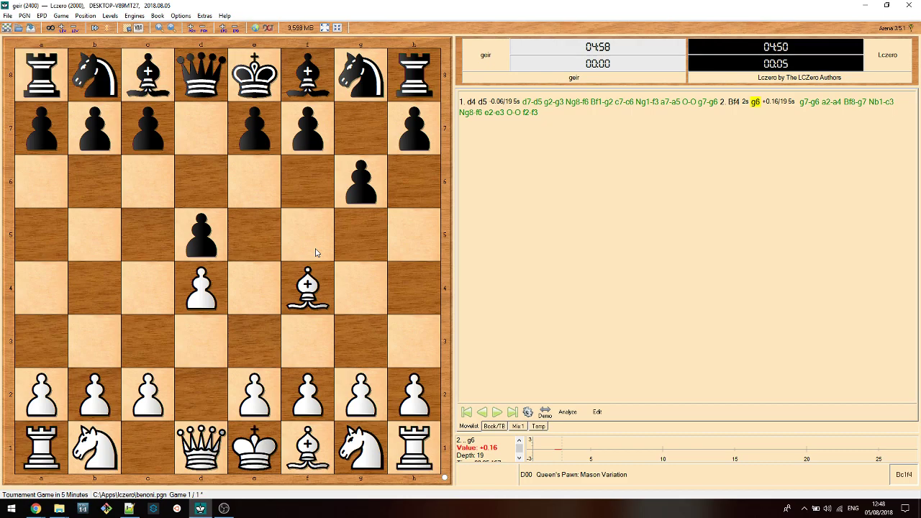
left_click_drag(251, 390, 258, 334)
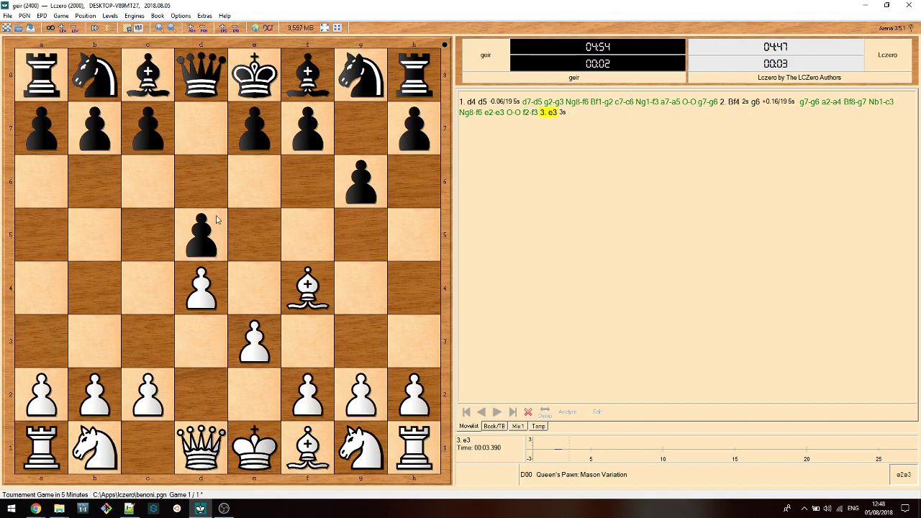
Review the available time control levels without changing the five-minute tournament game
left_click(155, 16)
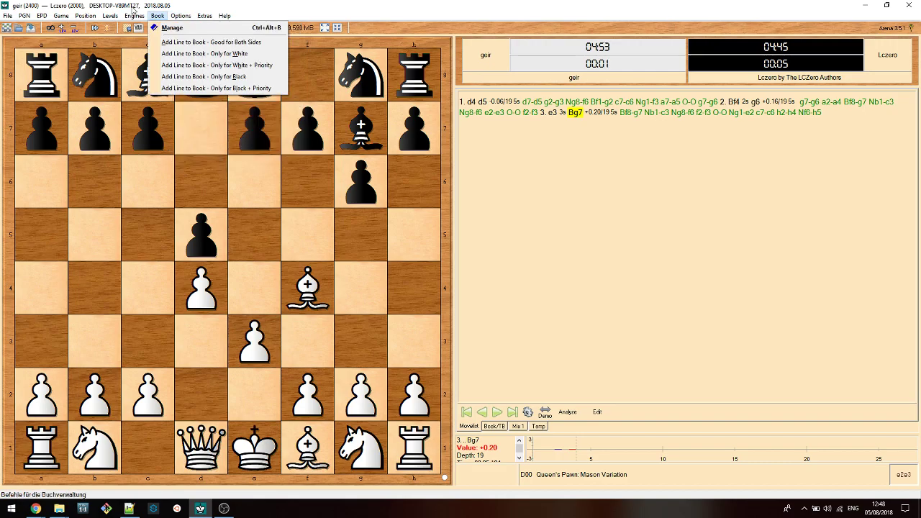
mouse_move(102, 18)
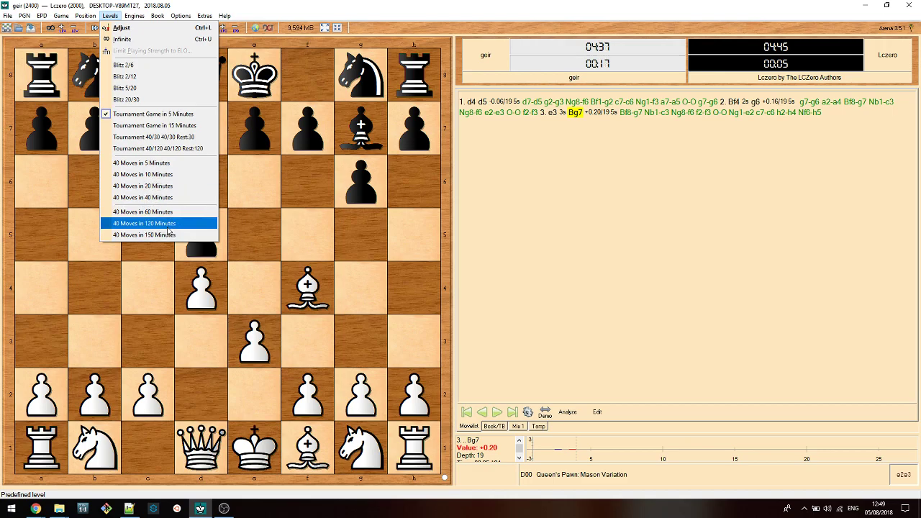
left_click(106, 17)
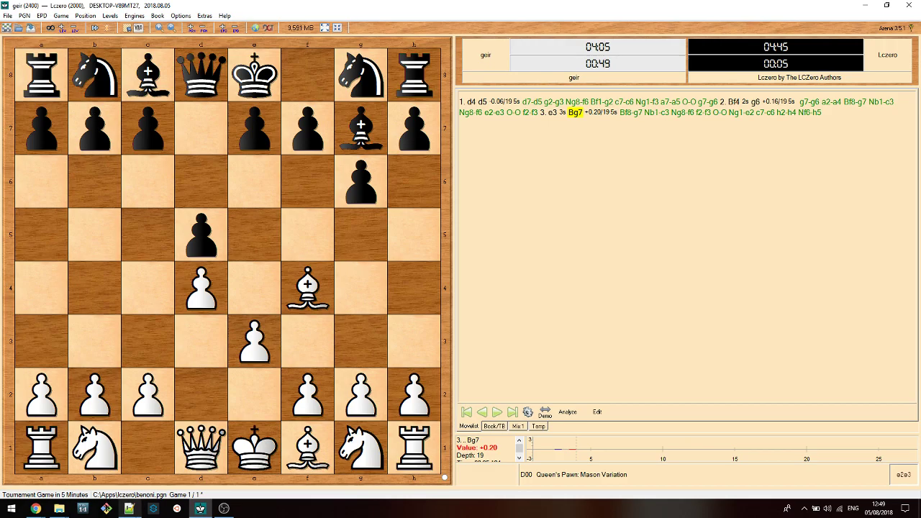
Switch to Notepad++, examine the game headers and opening moves in benoni.pgn, and return to Arena
left_click(128, 508)
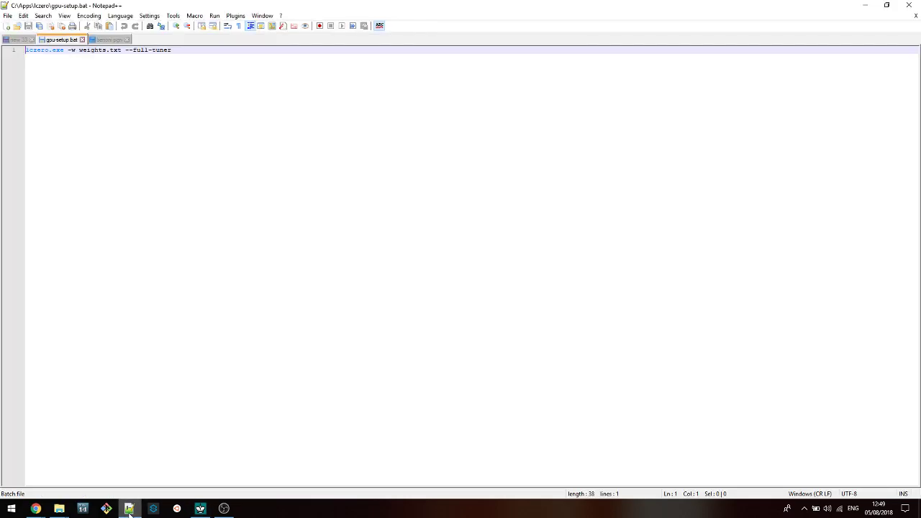
left_click(105, 40)
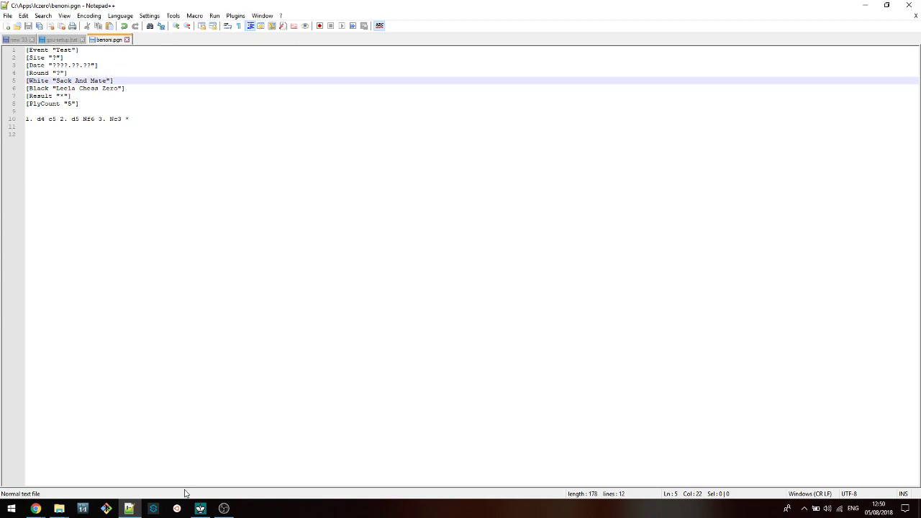
left_click(200, 509)
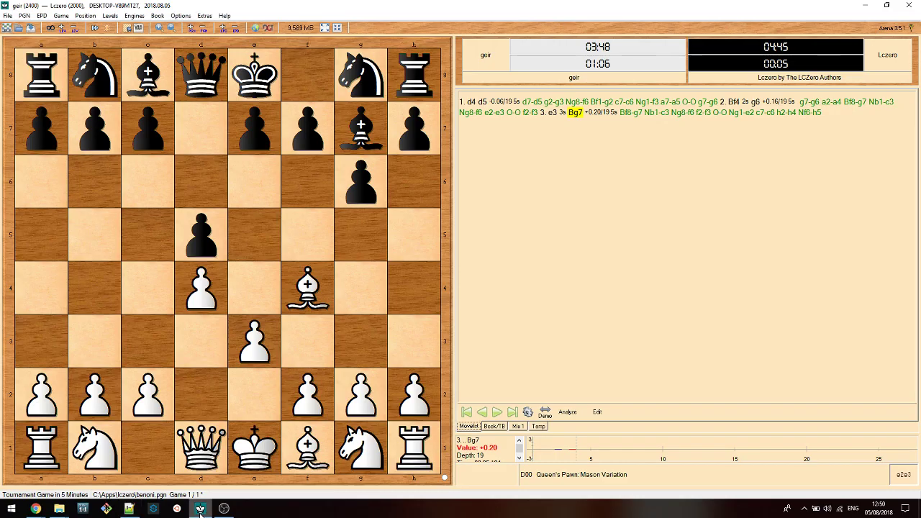
Load the game from benoni.pgn in the lczero folder, discarding the current game without saving it
left_click(24, 16)
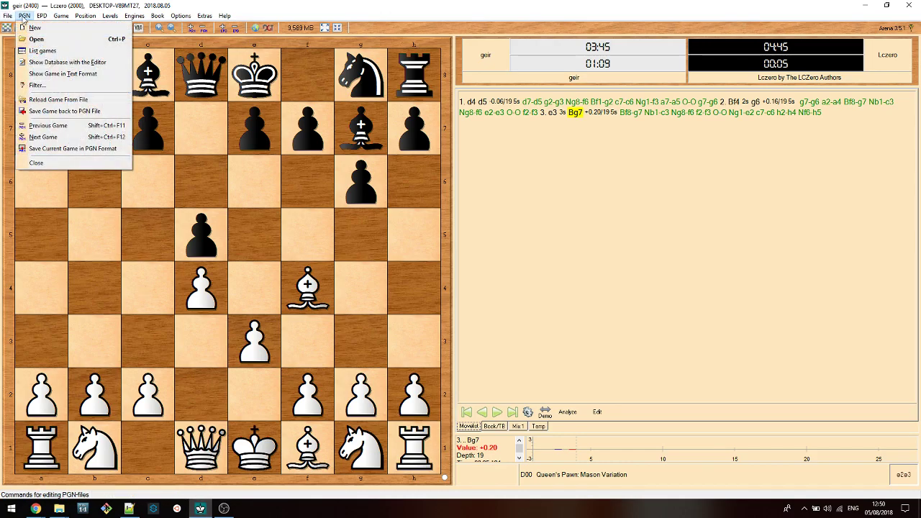
left_click(32, 39)
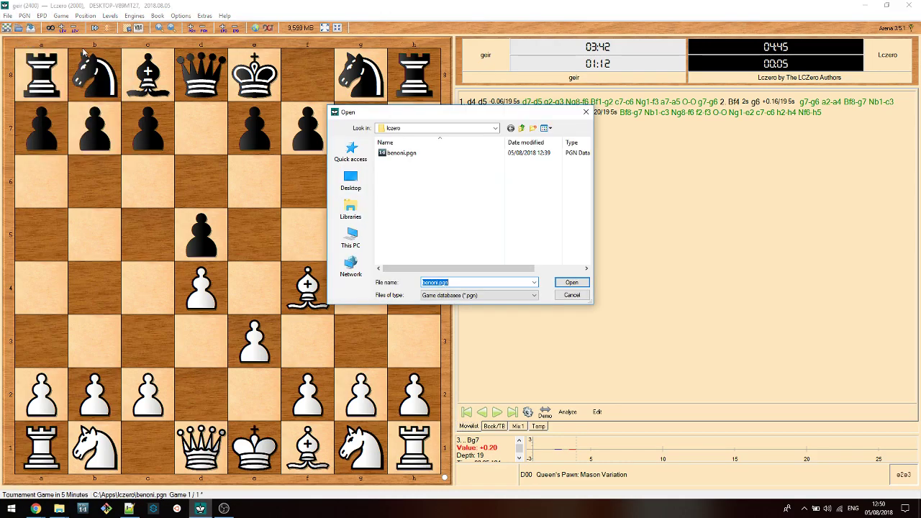
left_click(404, 153)
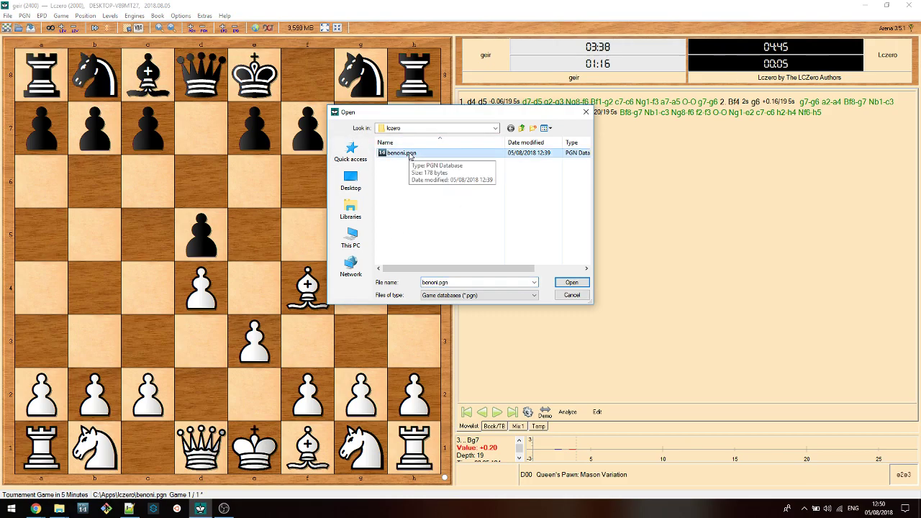
left_click(571, 283)
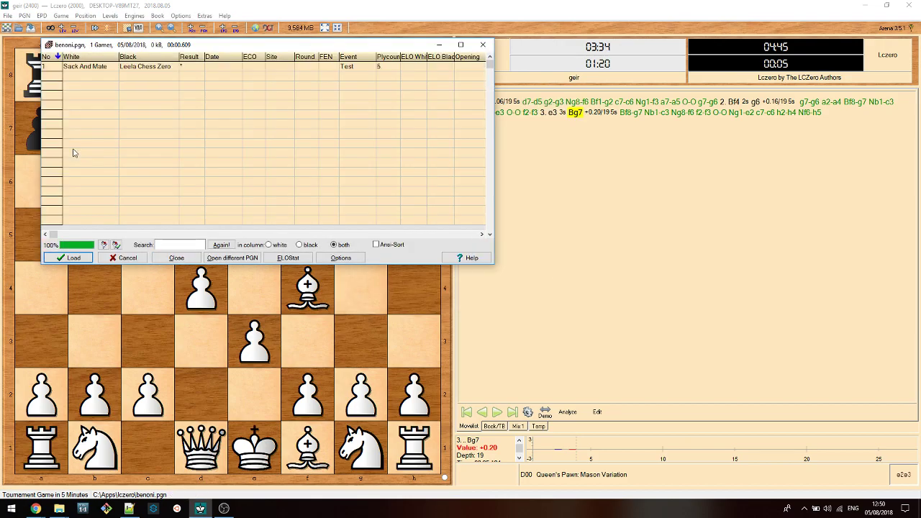
left_click(92, 257)
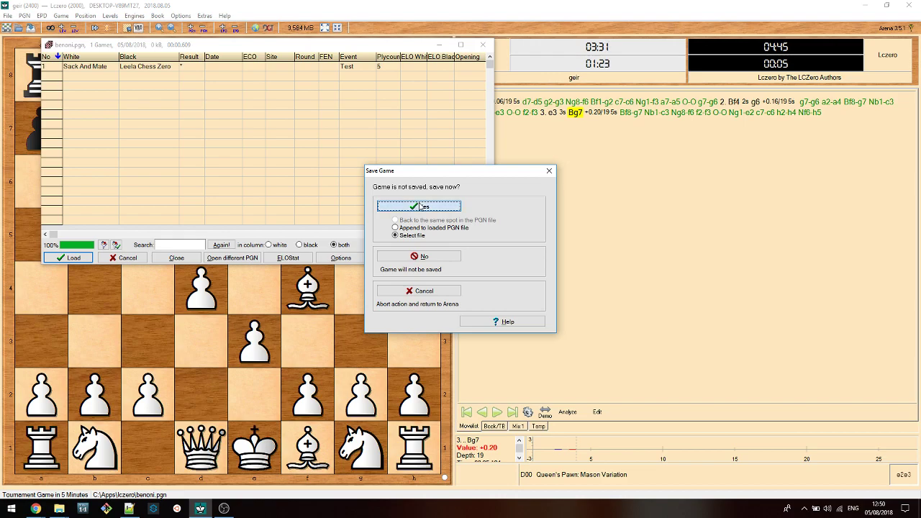
left_click(432, 256)
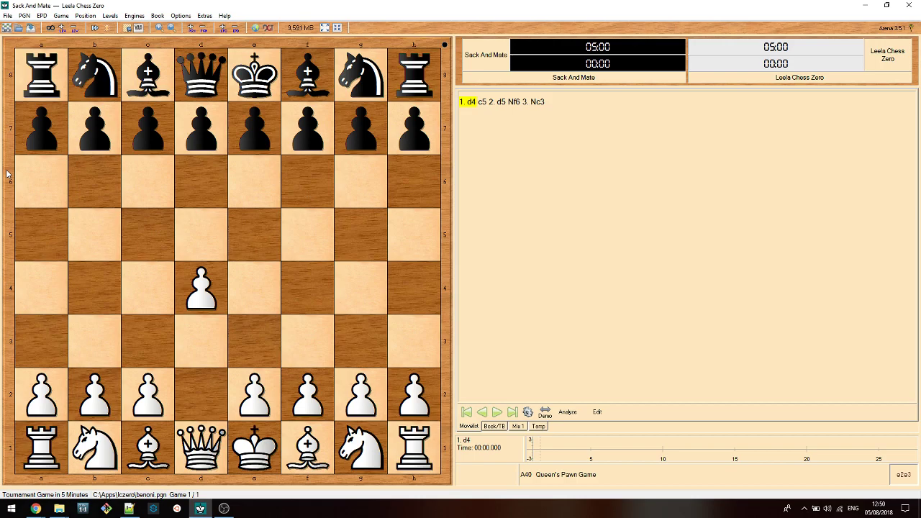
Advance through the loaded Benoni line to 3. Nc3 and let the engine calculate and play Black's reply
key("Right")
key("Right")
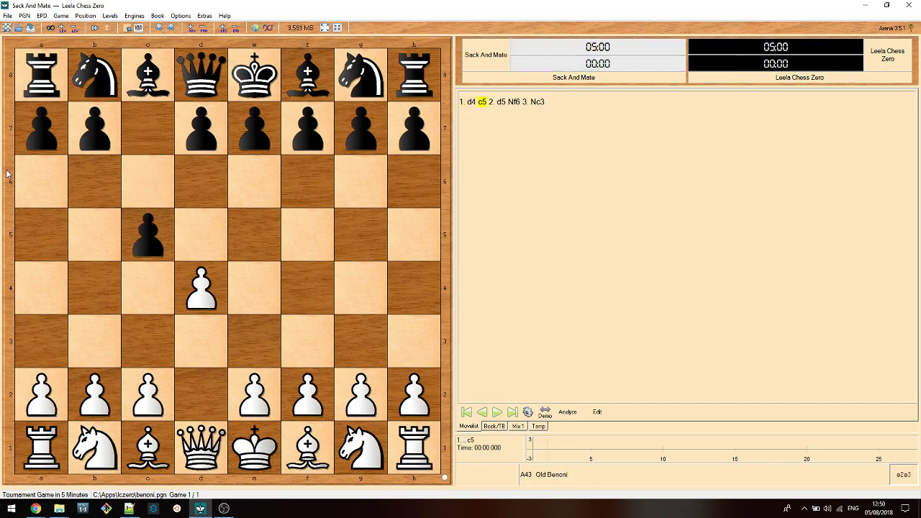
key("Right")
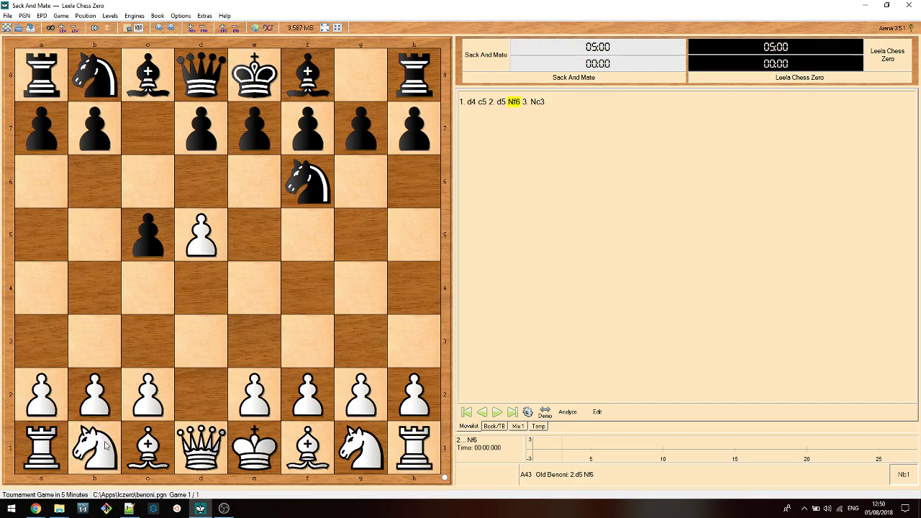
key("Right")
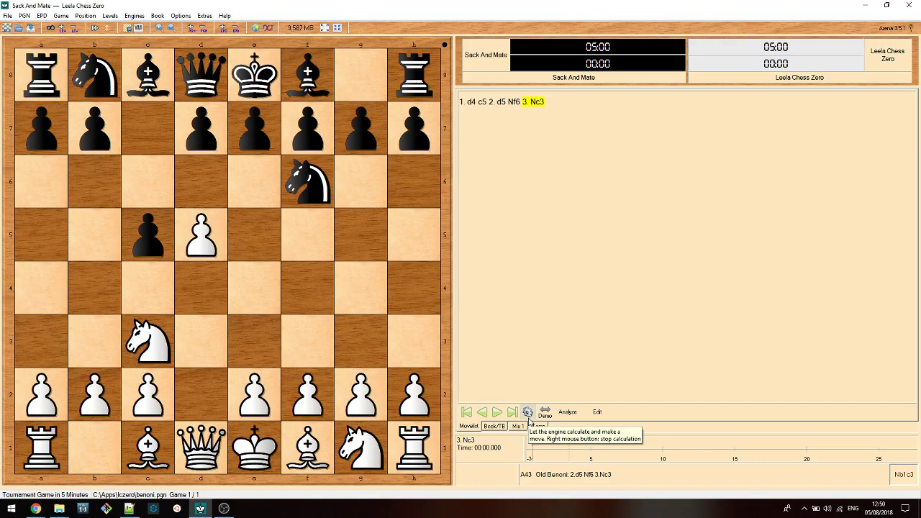
left_click(528, 415)
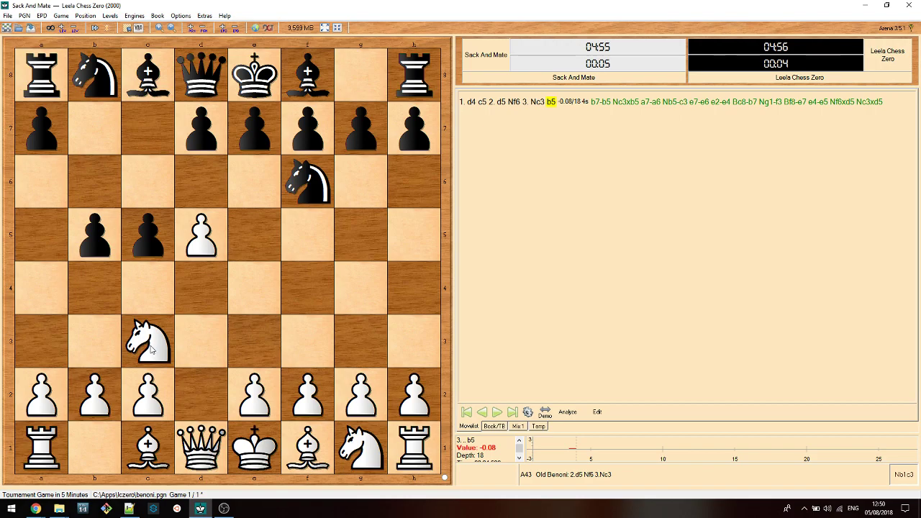
Continue the Benoni game as White with Nxb5, Nc3 and e4, letting the engine answer each move
left_click_drag(151, 349, 95, 238)
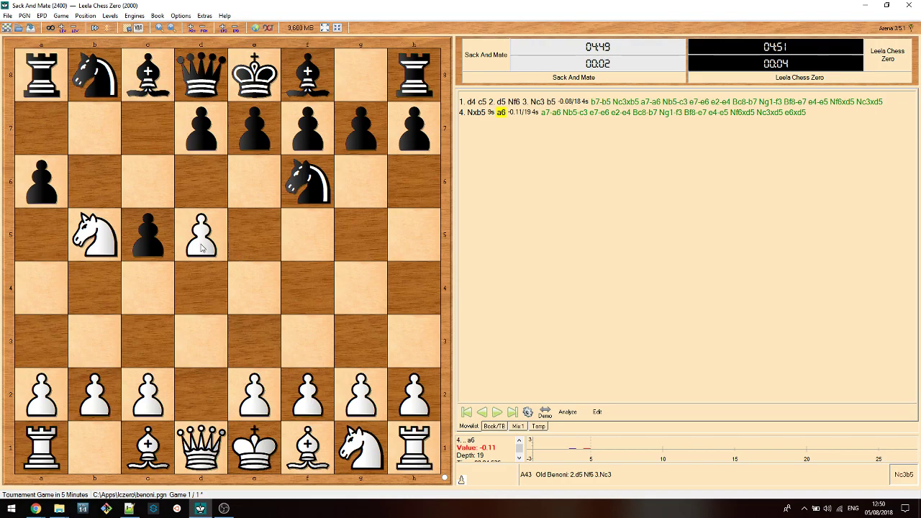
left_click_drag(98, 256, 140, 350)
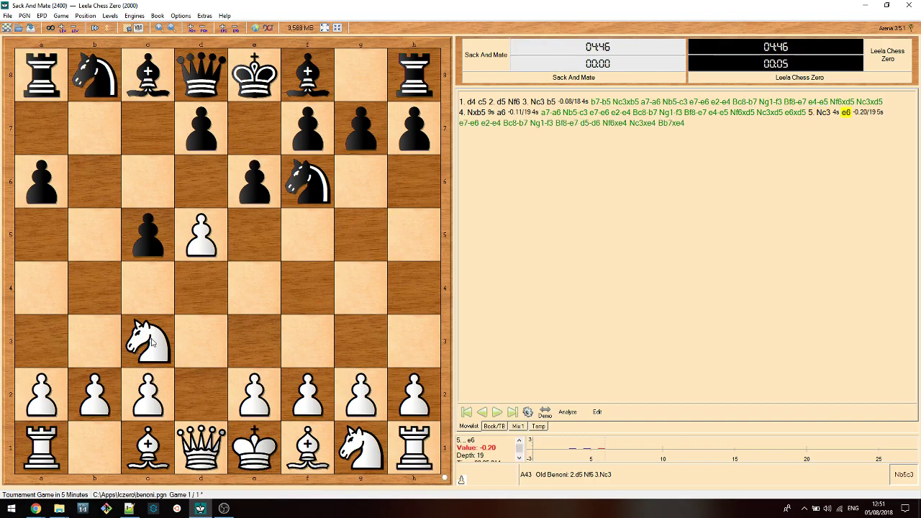
left_click_drag(272, 402, 257, 297)
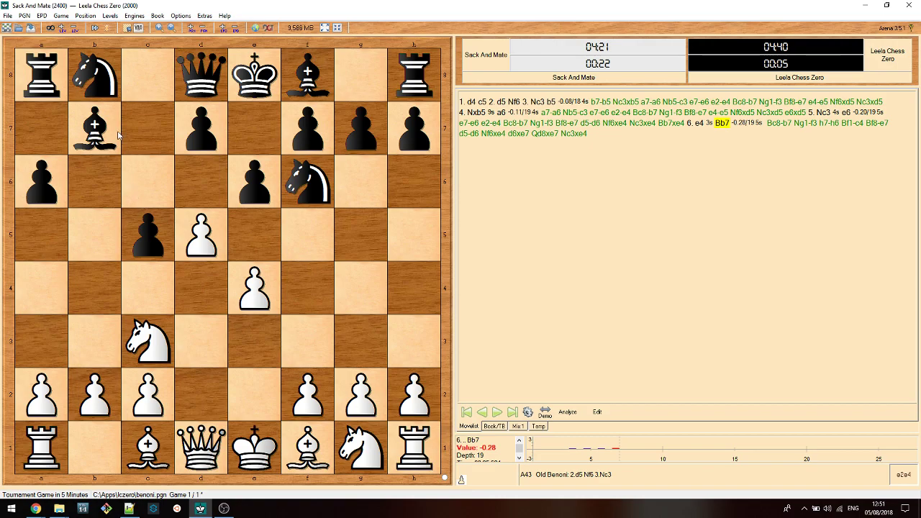
Start a new game from the initial position
left_click(6, 27)
key("Return")
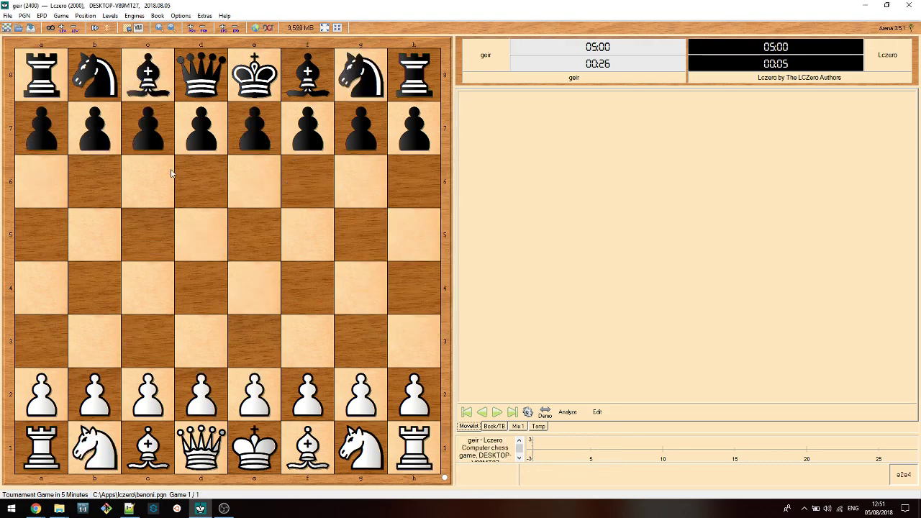
Open the position set-up and clear all pieces from the board
left_click(84, 16)
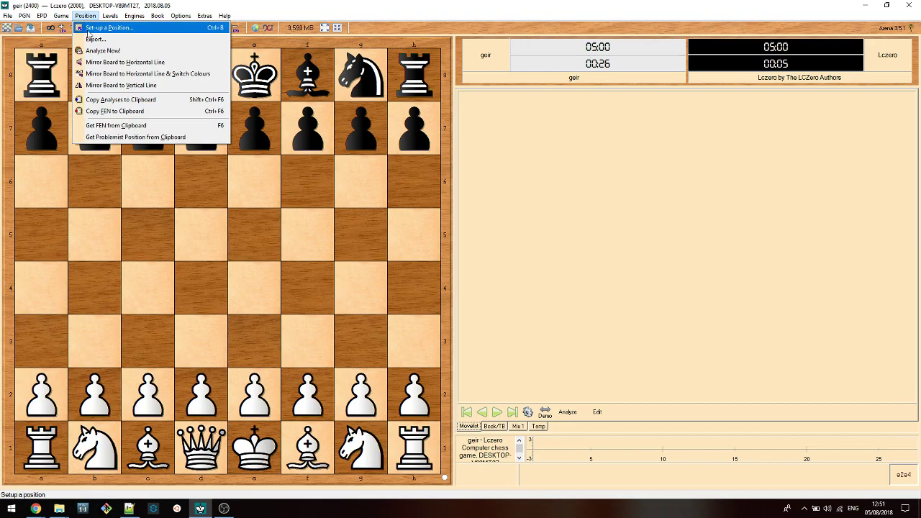
left_click(101, 27)
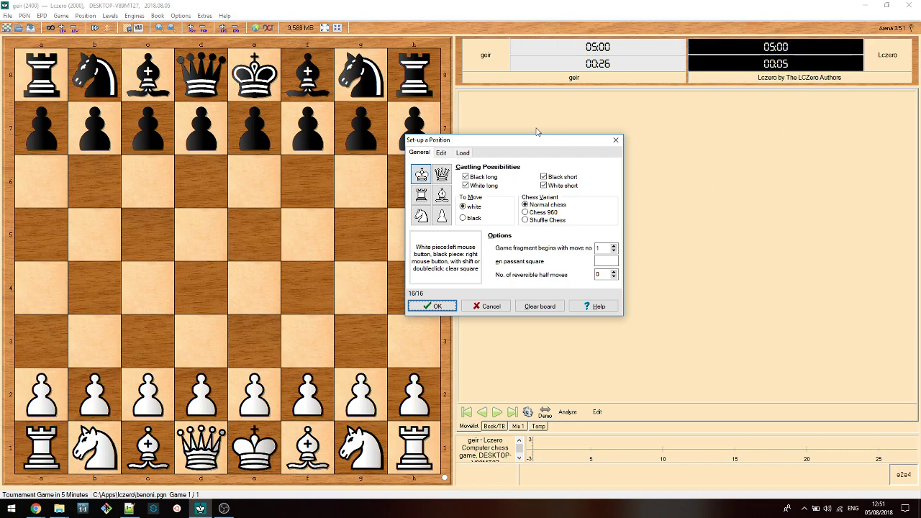
left_click(541, 306)
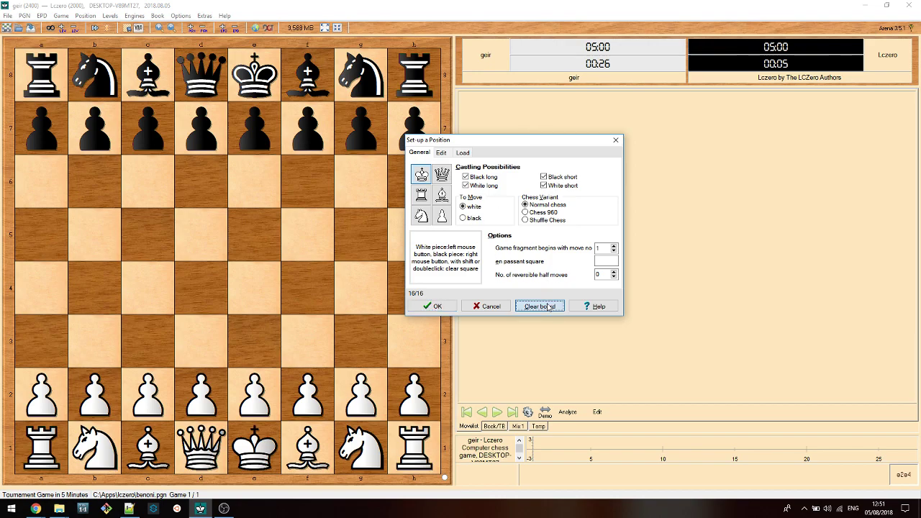
Place white bishops on a7 and d7, the white king on c5 and the black king on f3, and accept the position
left_click(438, 201)
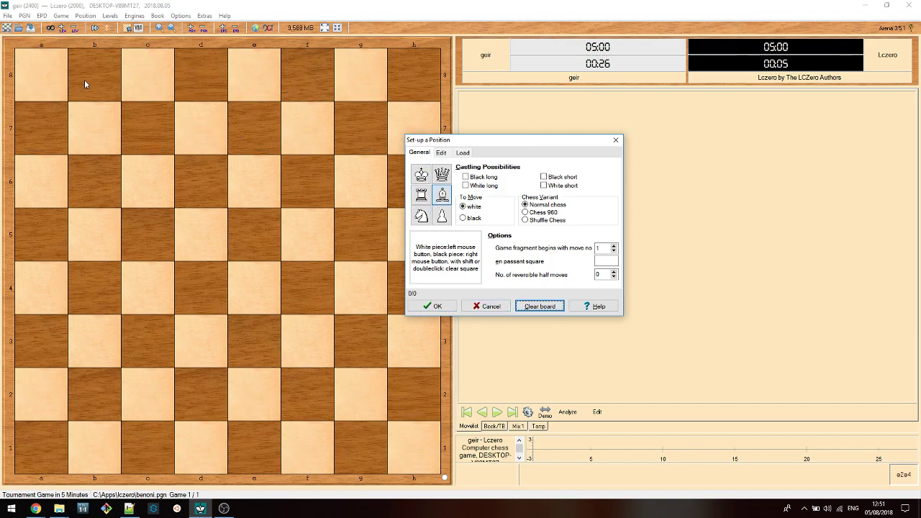
left_click(55, 132)
left_click(209, 134)
left_click(421, 174)
left_click(128, 240)
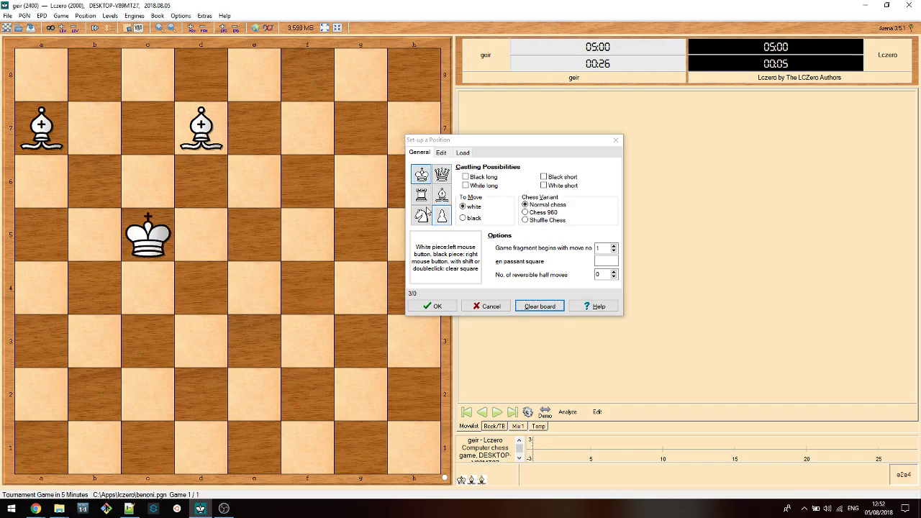
right_click(304, 337)
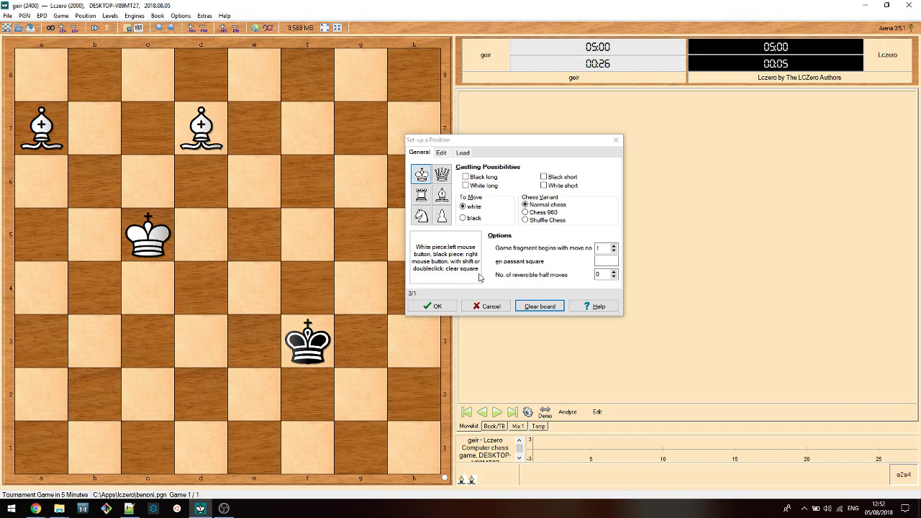
left_click(432, 306)
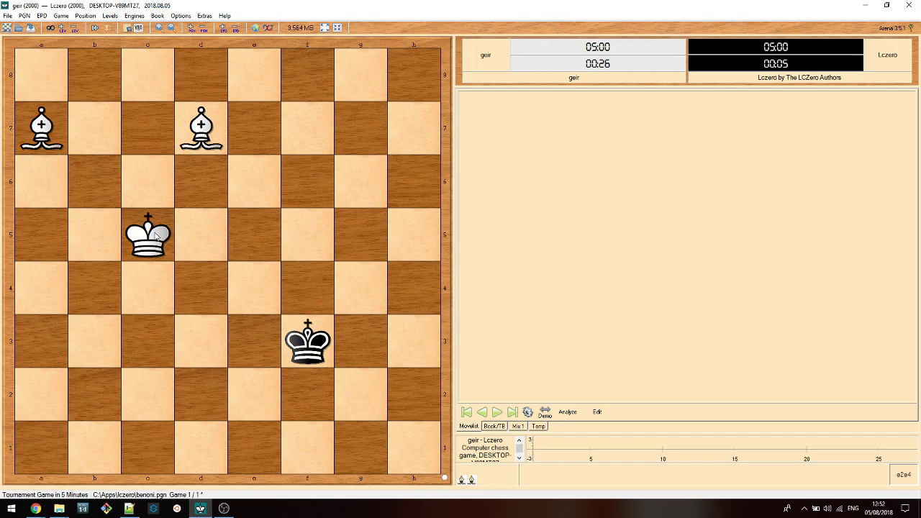
Play the two-bishop ending as White with Kd4, Bb8+, Be5, Ke3 and Kf3, letting the engine answer each move
left_click_drag(155, 236, 202, 288)
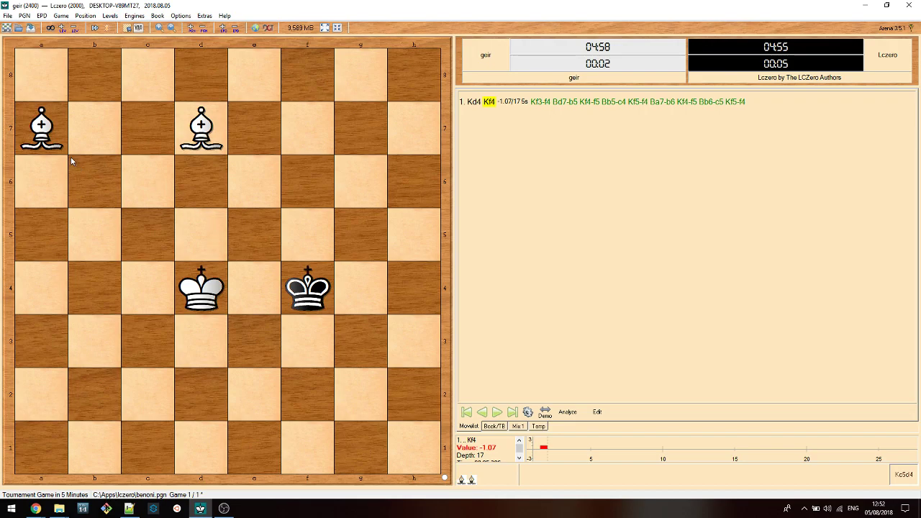
left_click_drag(52, 147, 94, 78)
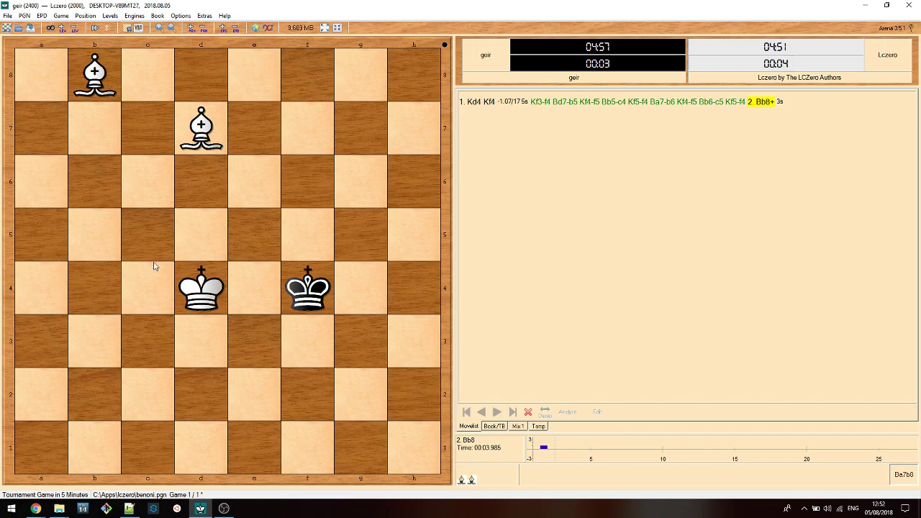
left_click_drag(90, 79, 254, 234)
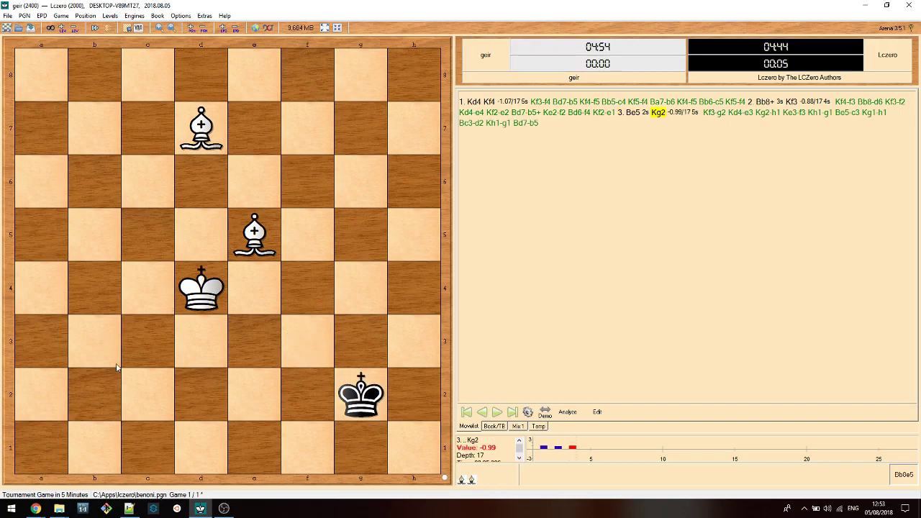
left_click_drag(203, 295, 255, 341)
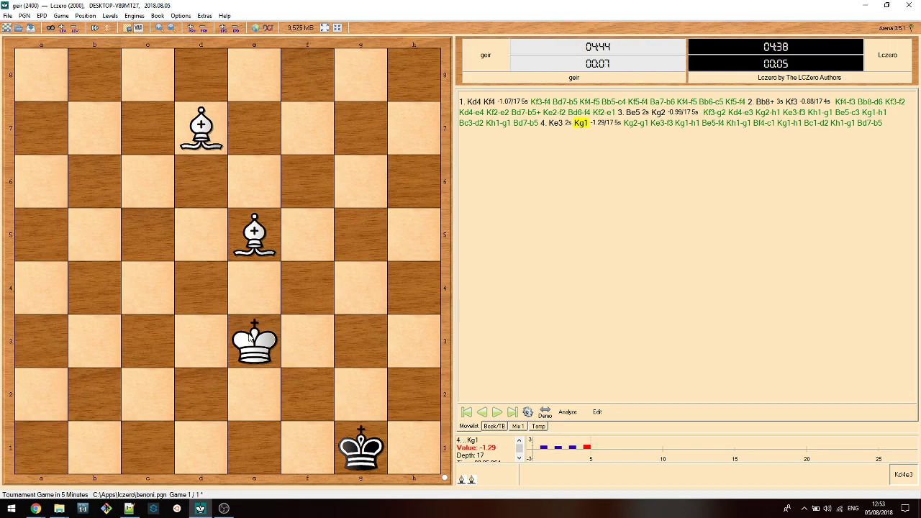
left_click_drag(250, 337, 305, 340)
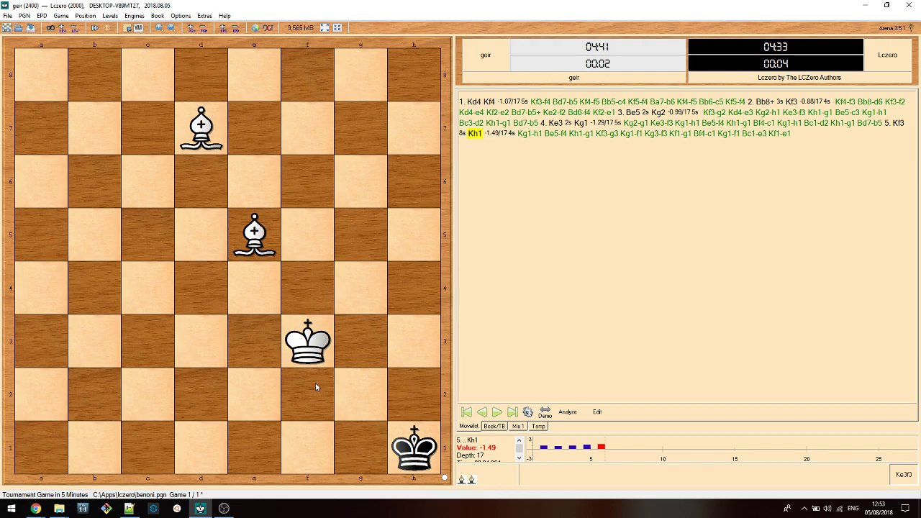
Finish the two-bishop ending as White with Bf5, Bd3, Kg3, Bd4+ and Be4#, letting the engine reply in between
left_click_drag(190, 128, 202, 339)
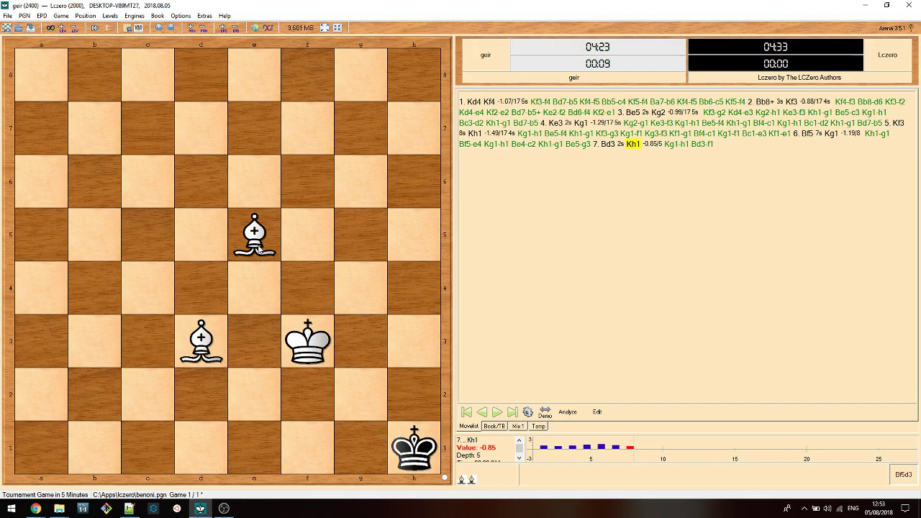
left_click_drag(305, 336, 353, 339)
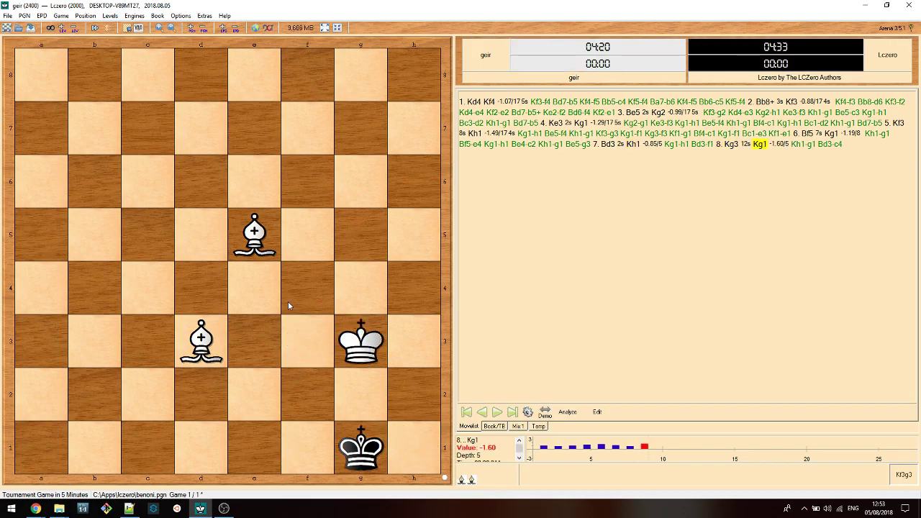
left_click_drag(263, 256, 203, 286)
left_click_drag(204, 355, 258, 296)
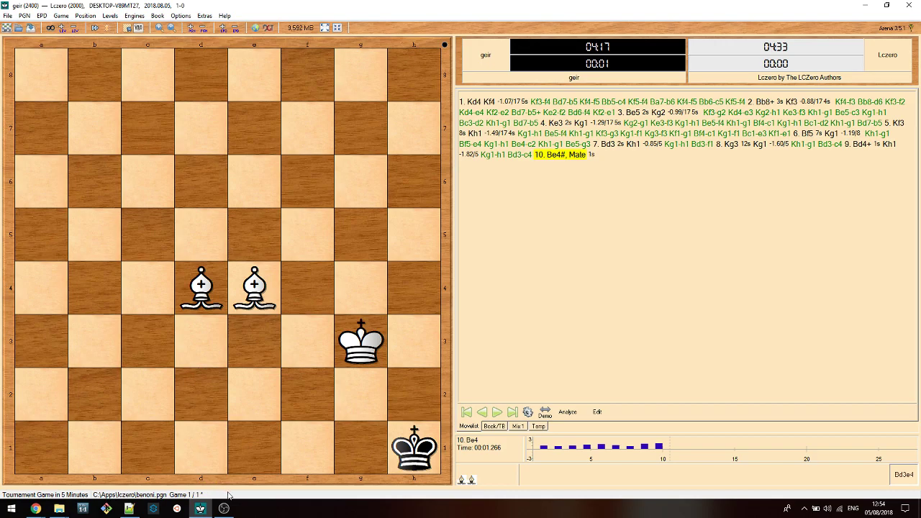
Switch to OBS Studio and select the Main presentation scene
mouse_move(222, 508)
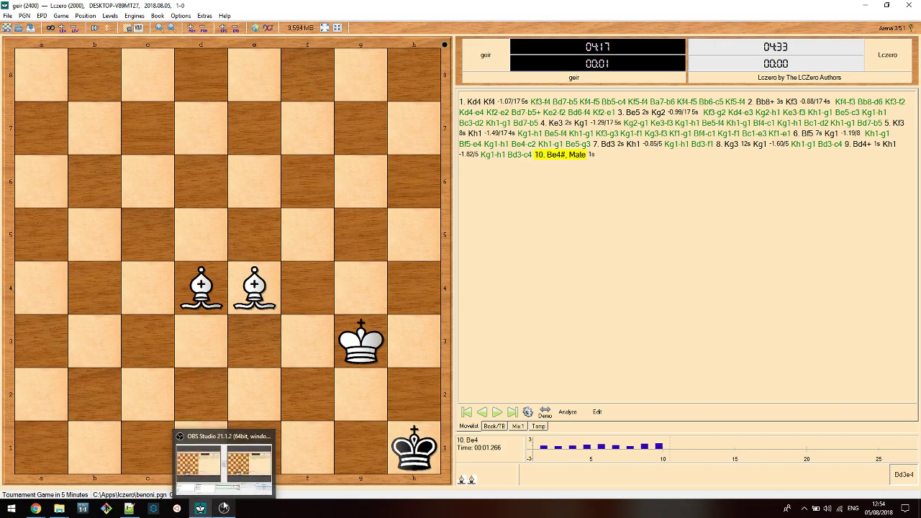
left_click(224, 508)
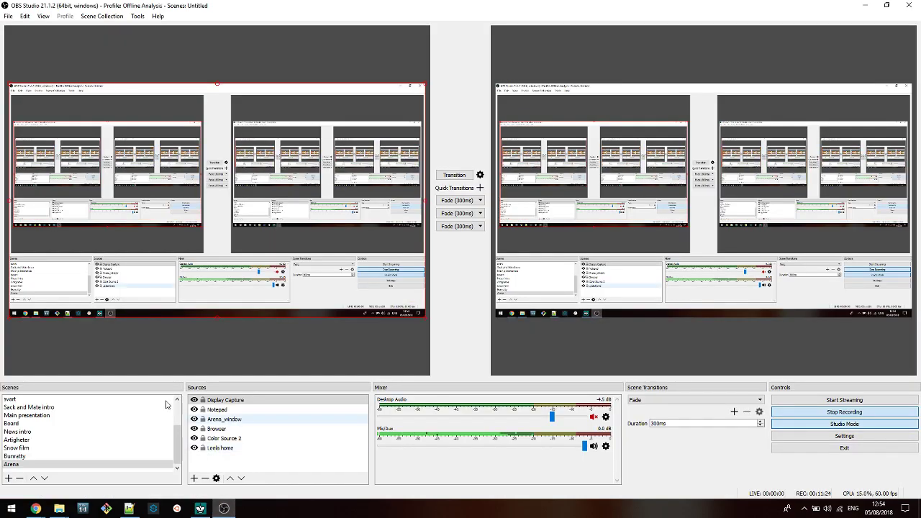
left_click(57, 417)
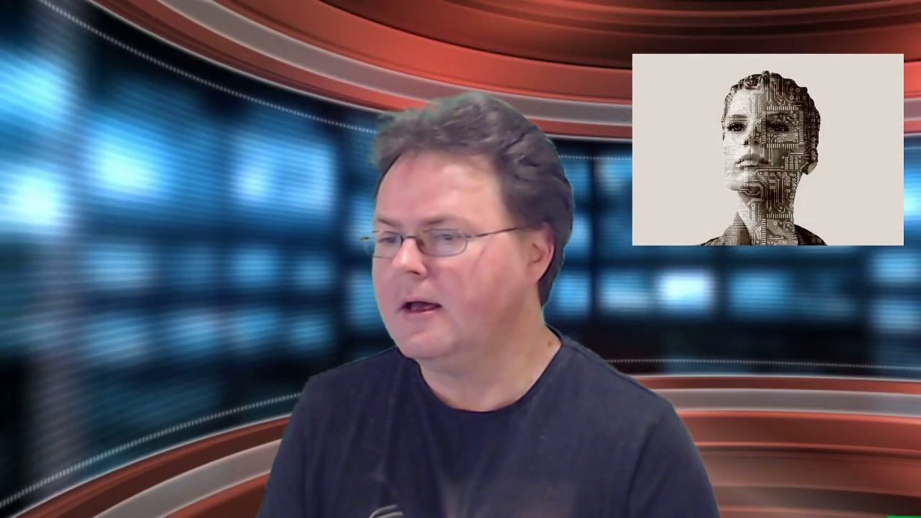